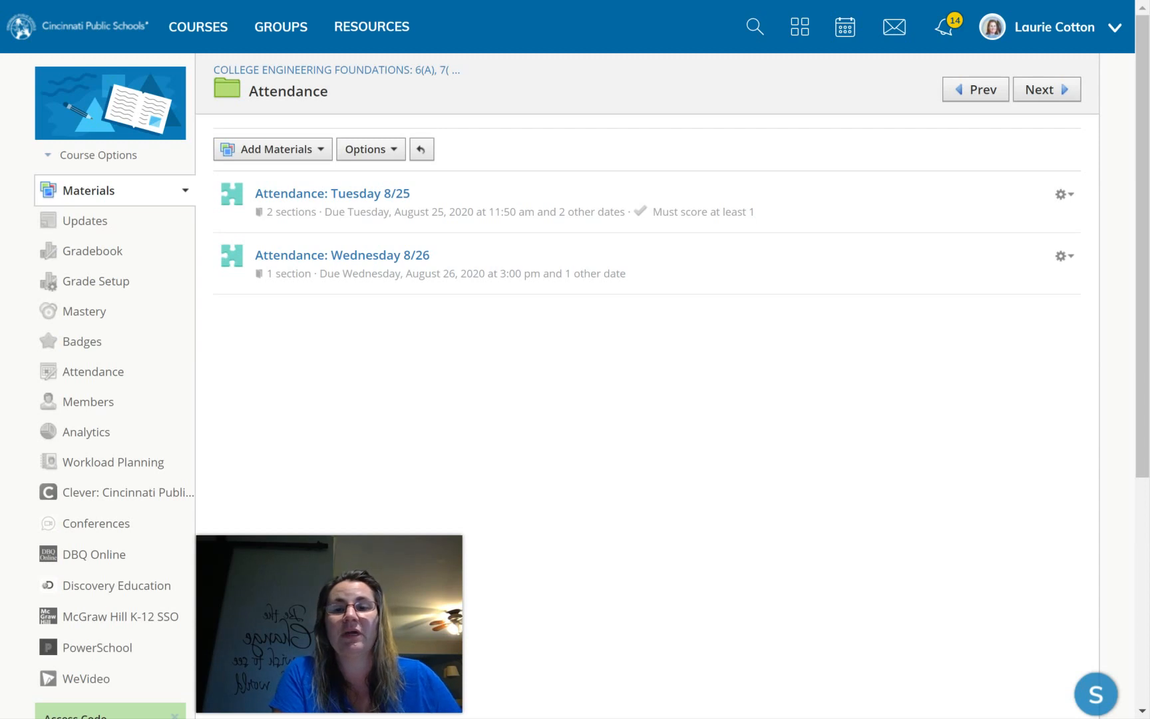
Step: Open the grading results of the Attendance: Tuesday 8/25 quiz by student and review the students' completion status and submission times
{"action": "left_click_drag", "start_coordinate": [227, 252], "coordinate": [271, 299]}
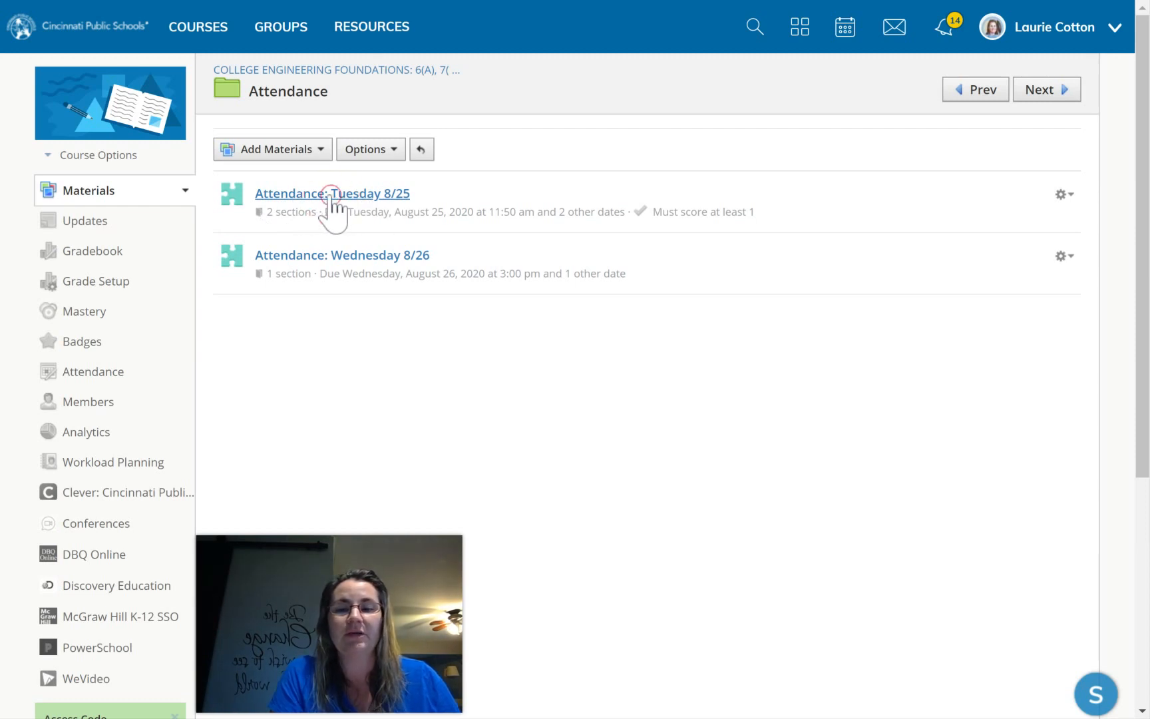
{"action": "left_click", "coordinate": [456, 259]}
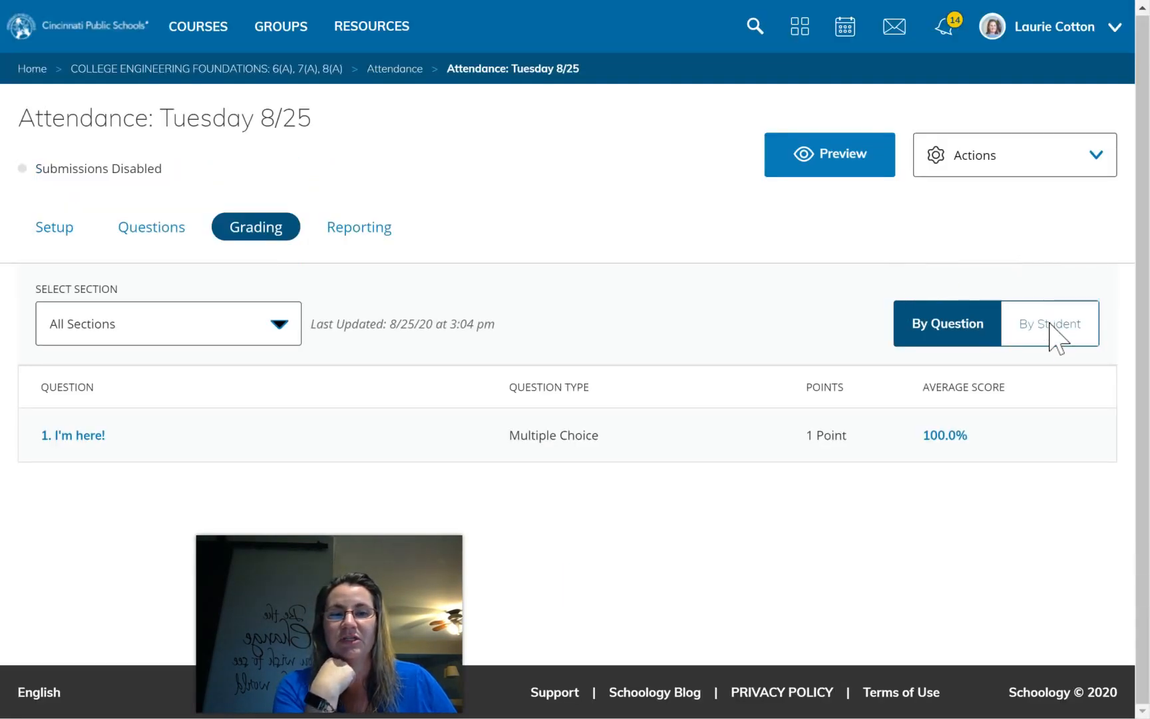
{"action": "left_click", "coordinate": [1050, 325]}
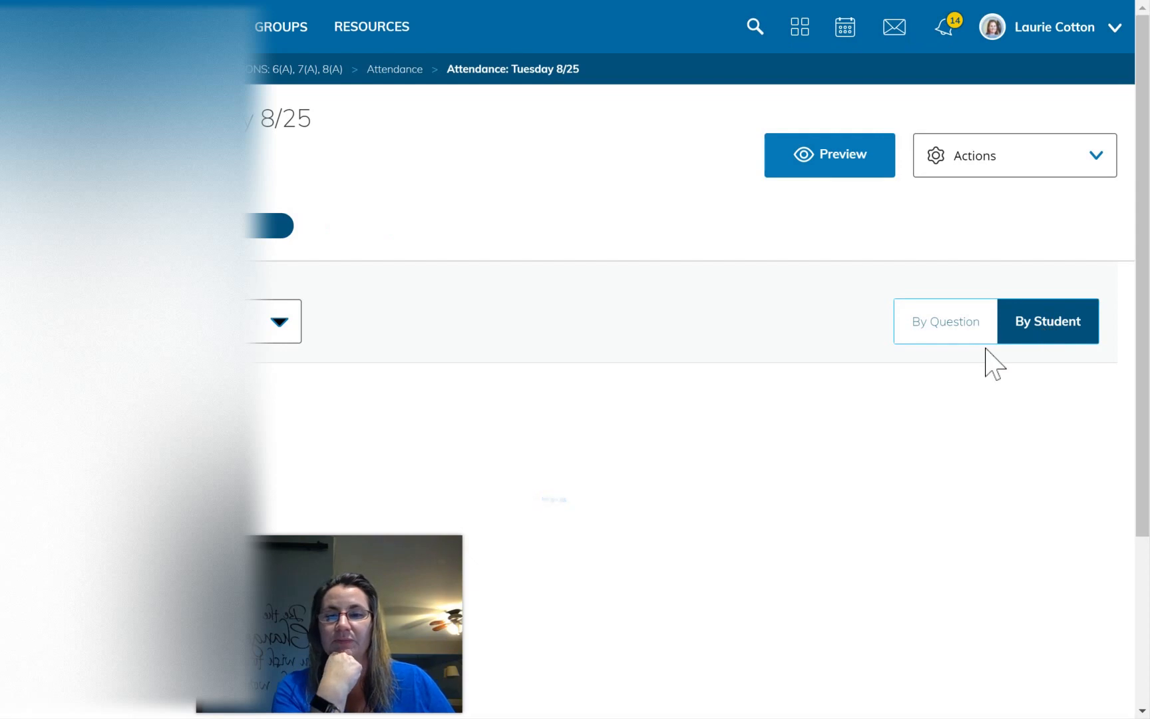
{"action": "scroll", "coordinate": [783, 499], "scroll_direction": "down", "scroll_amount": 2}
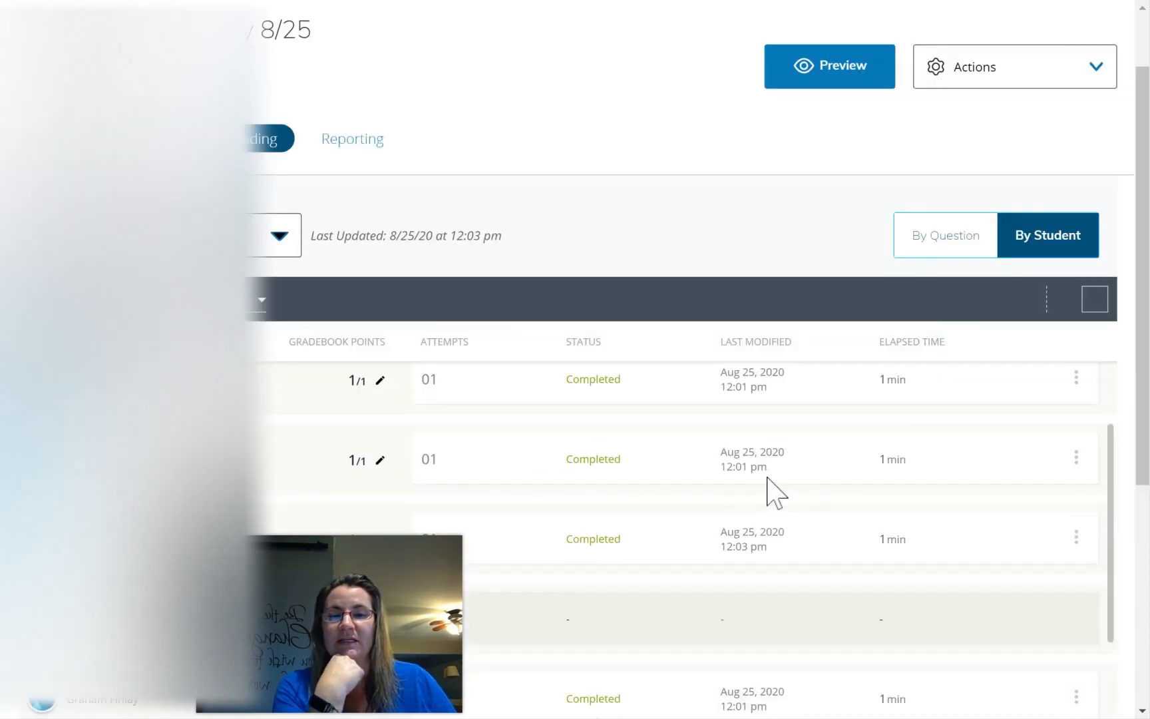
{"action": "scroll", "coordinate": [624, 449], "scroll_direction": "down", "scroll_amount": 2}
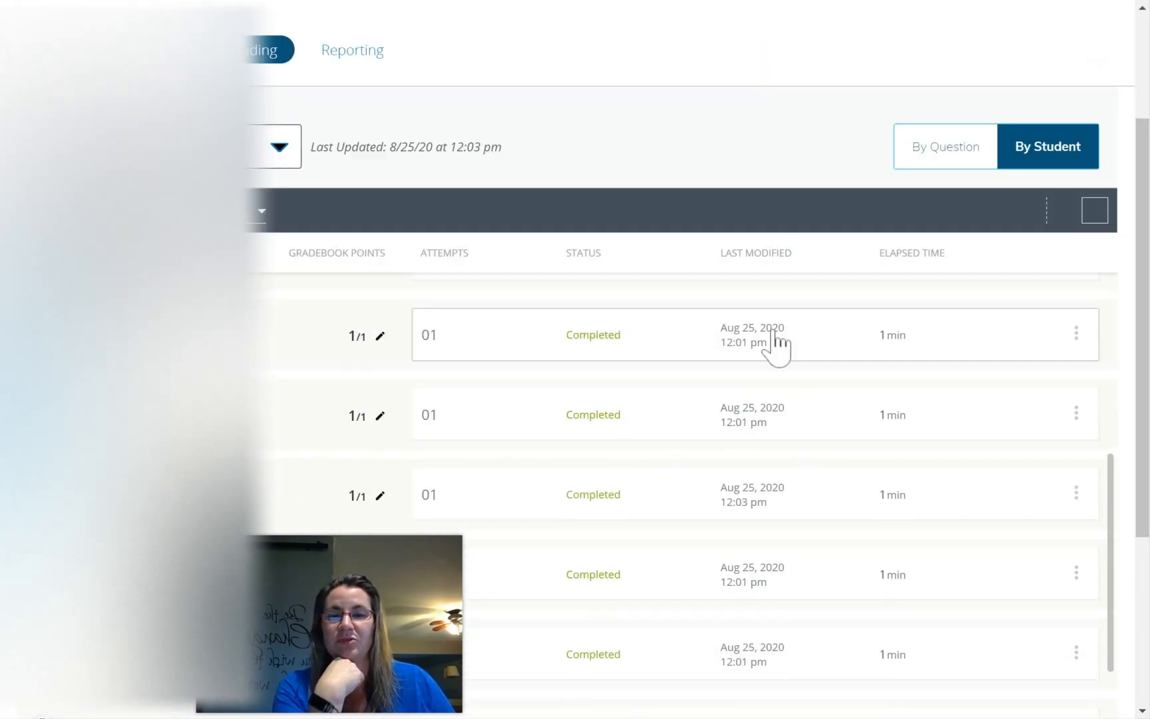
{"action": "scroll", "coordinate": [775, 545], "scroll_direction": "down", "scroll_amount": 4}
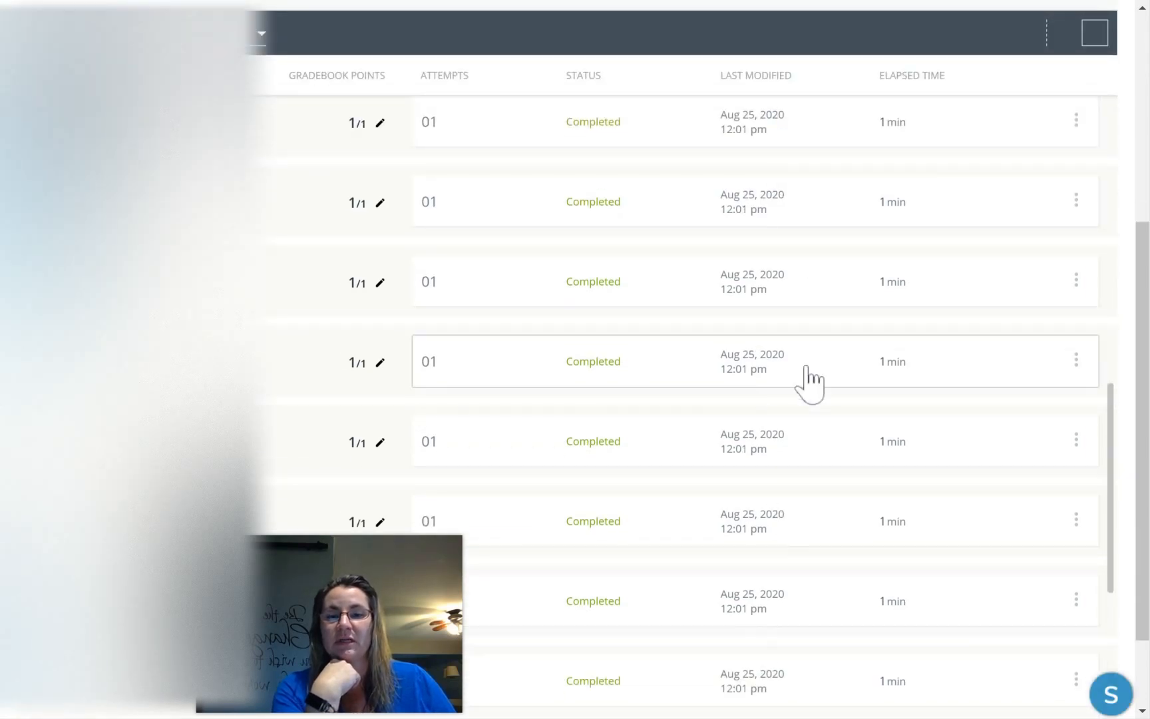
{"action": "scroll", "coordinate": [783, 554], "scroll_direction": "down", "scroll_amount": 2}
{"action": "scroll", "coordinate": [778, 573], "scroll_direction": "down", "scroll_amount": 2}
{"action": "scroll", "coordinate": [785, 493], "scroll_direction": "up", "scroll_amount": 5}
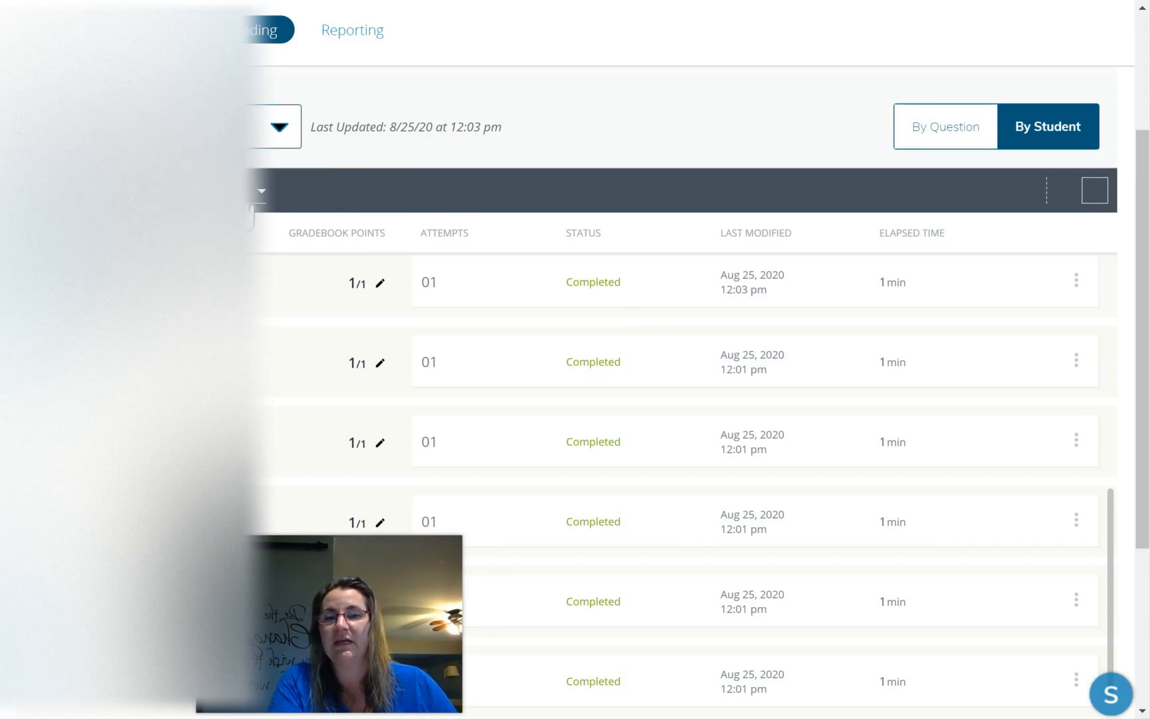
Step: Filter the quiz's student lists to show only students who have not made an attempt
{"action": "left_click", "coordinate": [247, 207]}
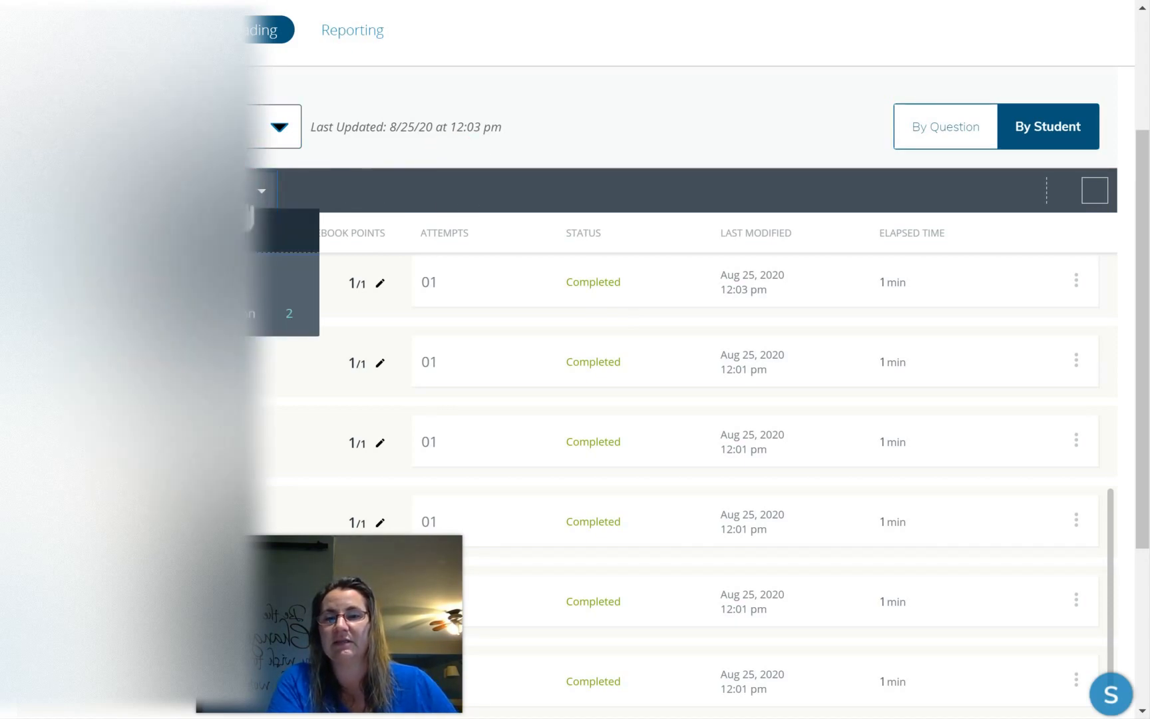
{"action": "left_click", "coordinate": [252, 326]}
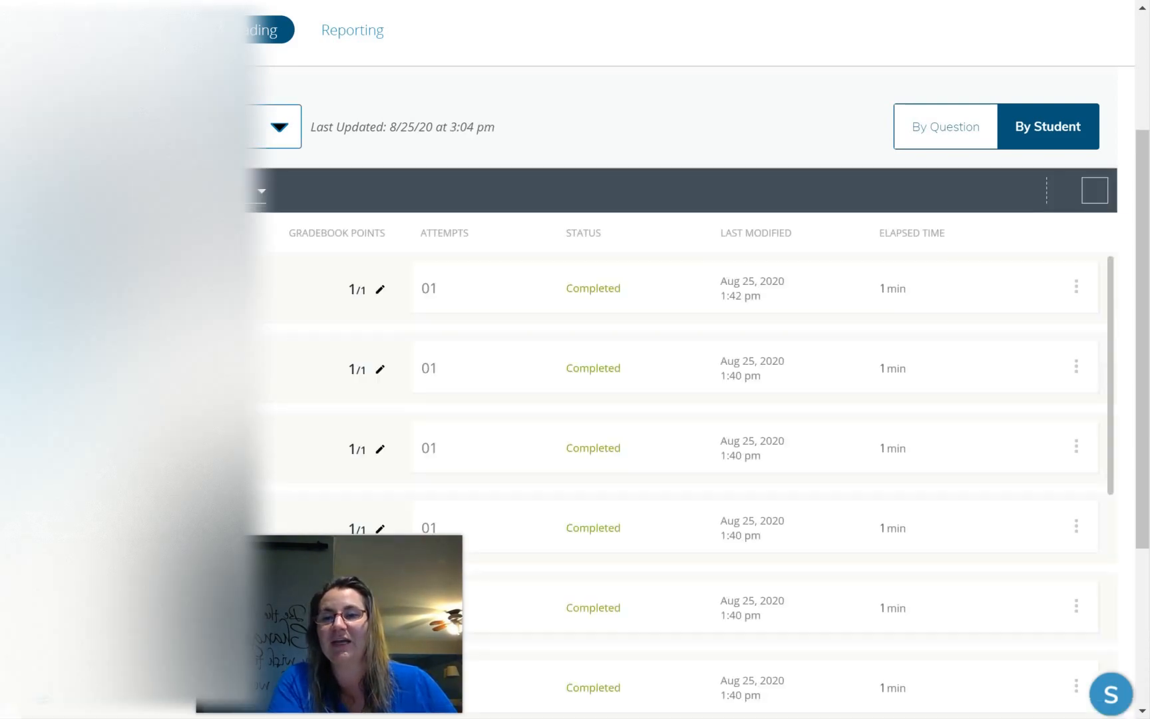
{"action": "left_click", "coordinate": [219, 191]}
{"action": "left_click", "coordinate": [207, 315]}
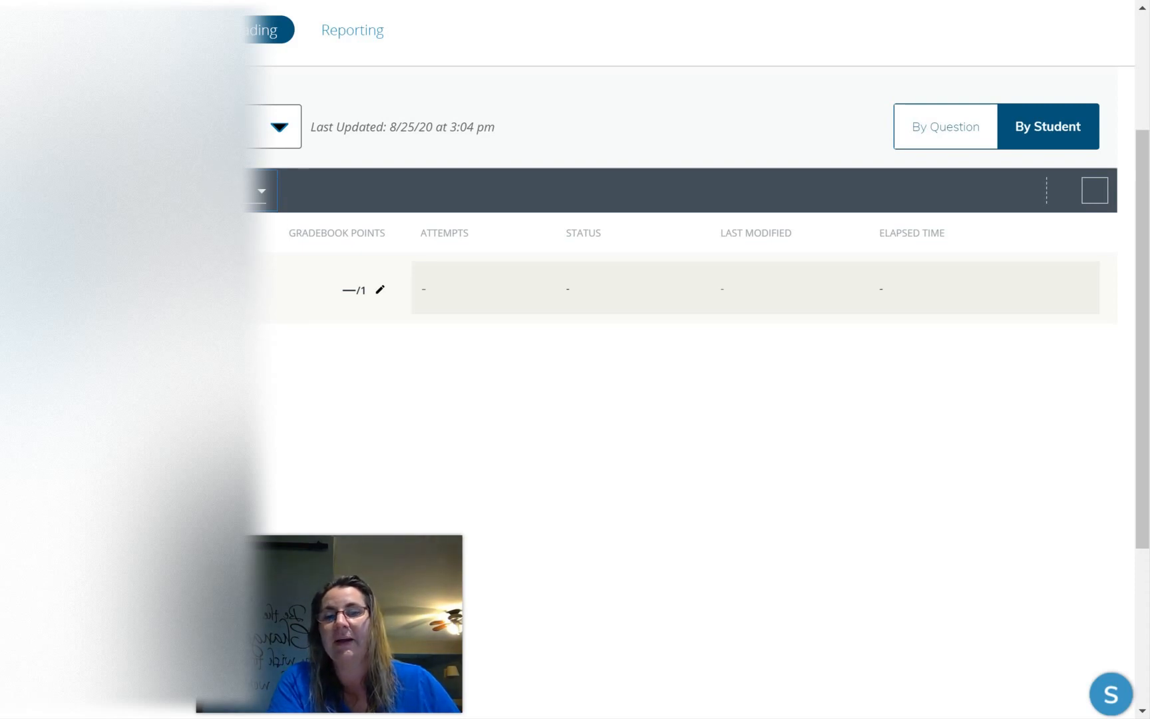
Step: Filter the College Engineering Foundations 6(A) gradebook to the Attendance category and look through the students' scores
{"action": "scroll", "coordinate": [834, 249], "scroll_direction": "up", "scroll_amount": 3}
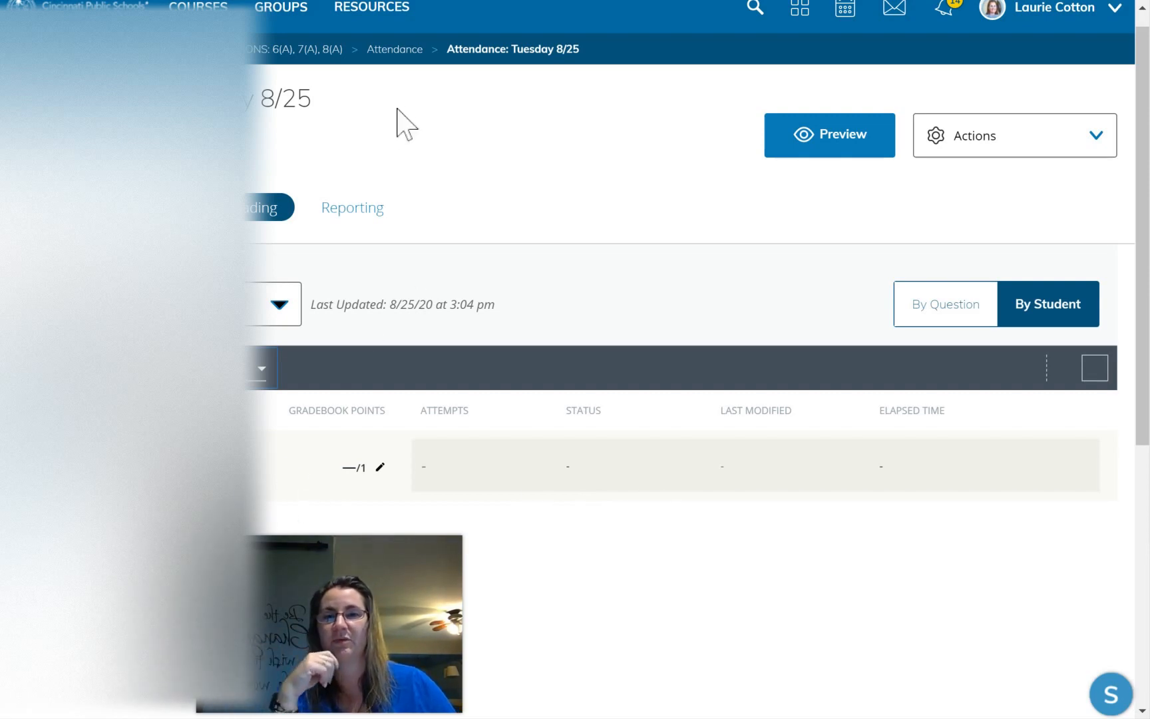
{"action": "scroll", "coordinate": [398, 120], "scroll_direction": "up", "scroll_amount": 1}
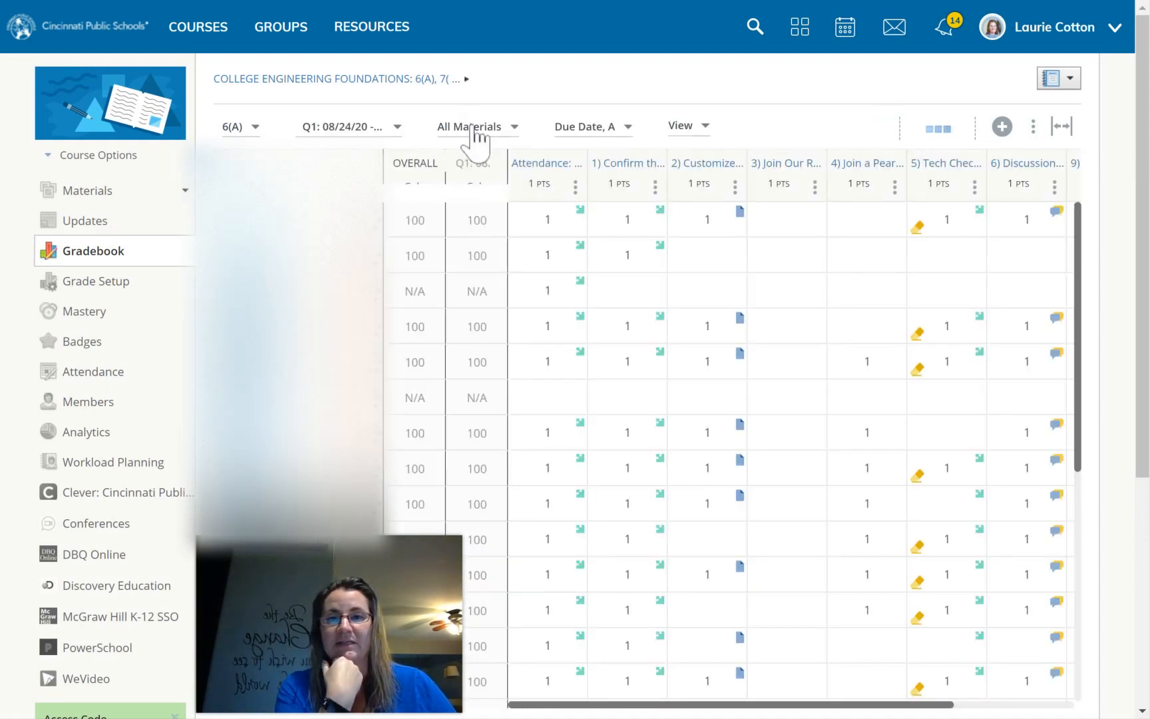
{"action": "left_click", "coordinate": [477, 130]}
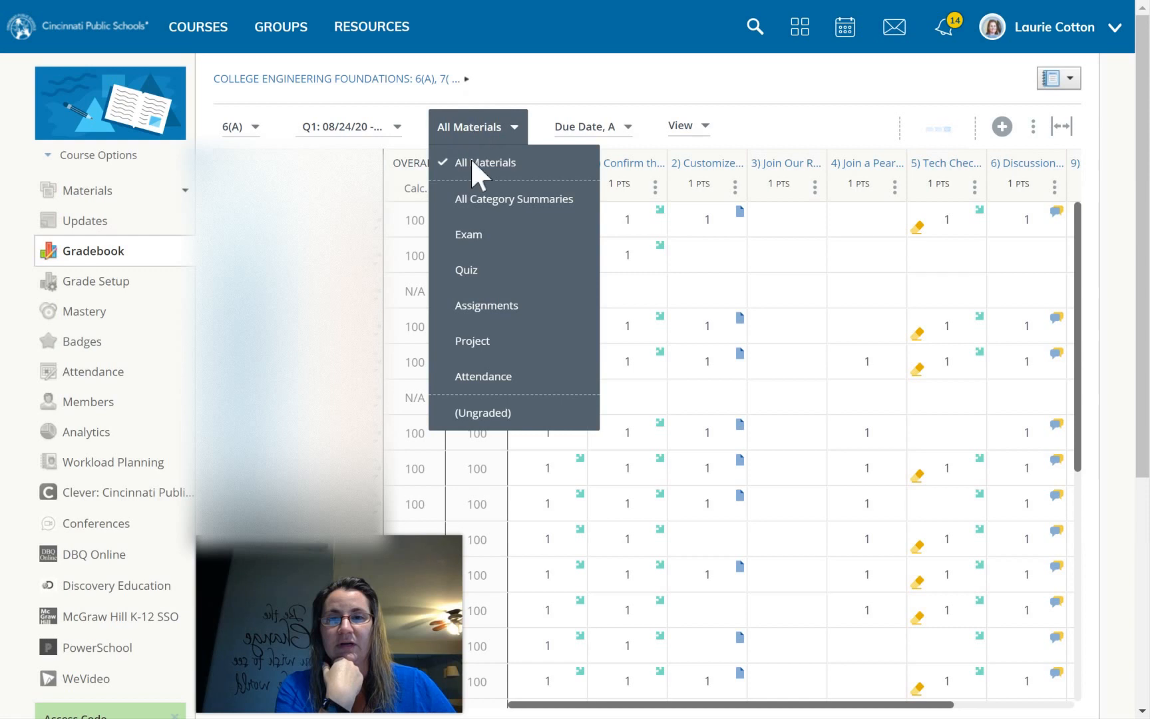
{"action": "left_click", "coordinate": [484, 378]}
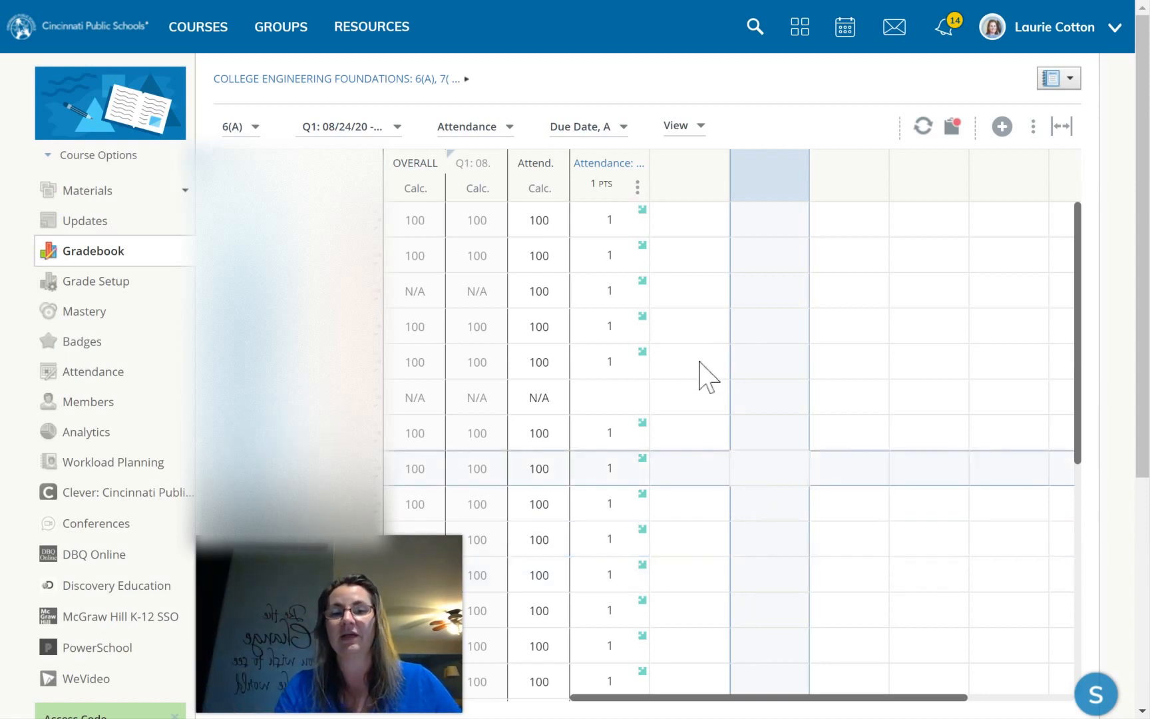
{"action": "scroll", "coordinate": [962, 444], "scroll_direction": "down", "scroll_amount": 5}
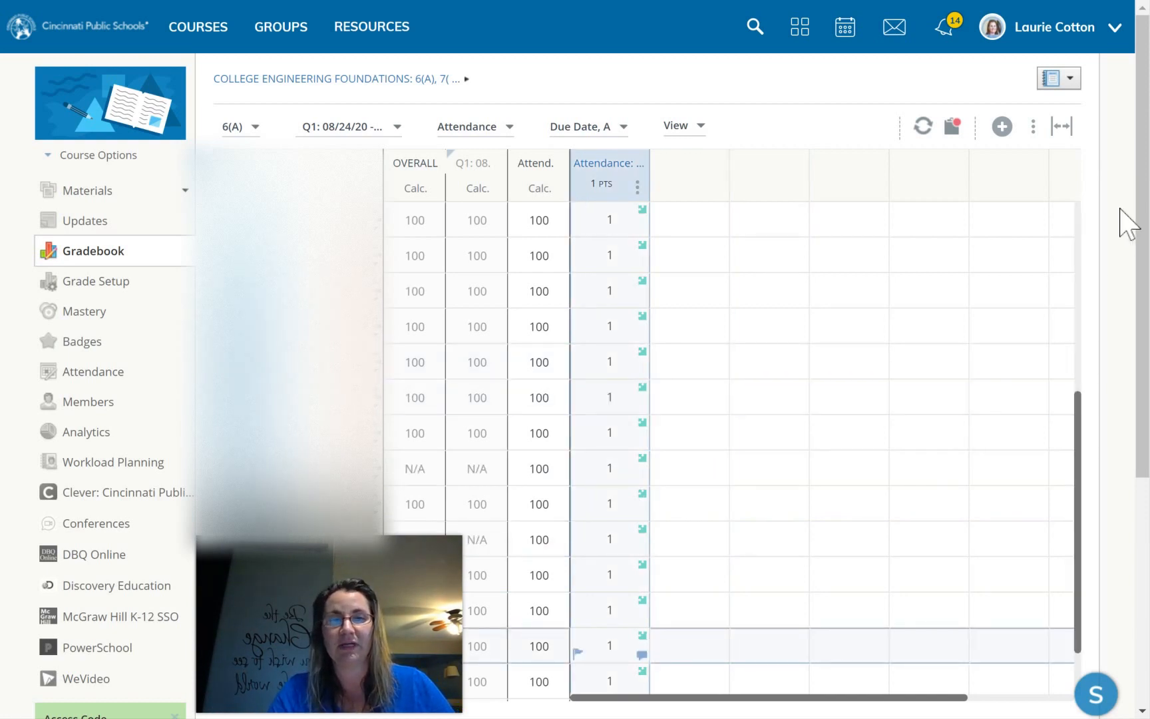
{"action": "left_click_drag", "start_coordinate": [1079, 473], "coordinate": [1118, 46]}
{"action": "left_click", "coordinate": [539, 73]}
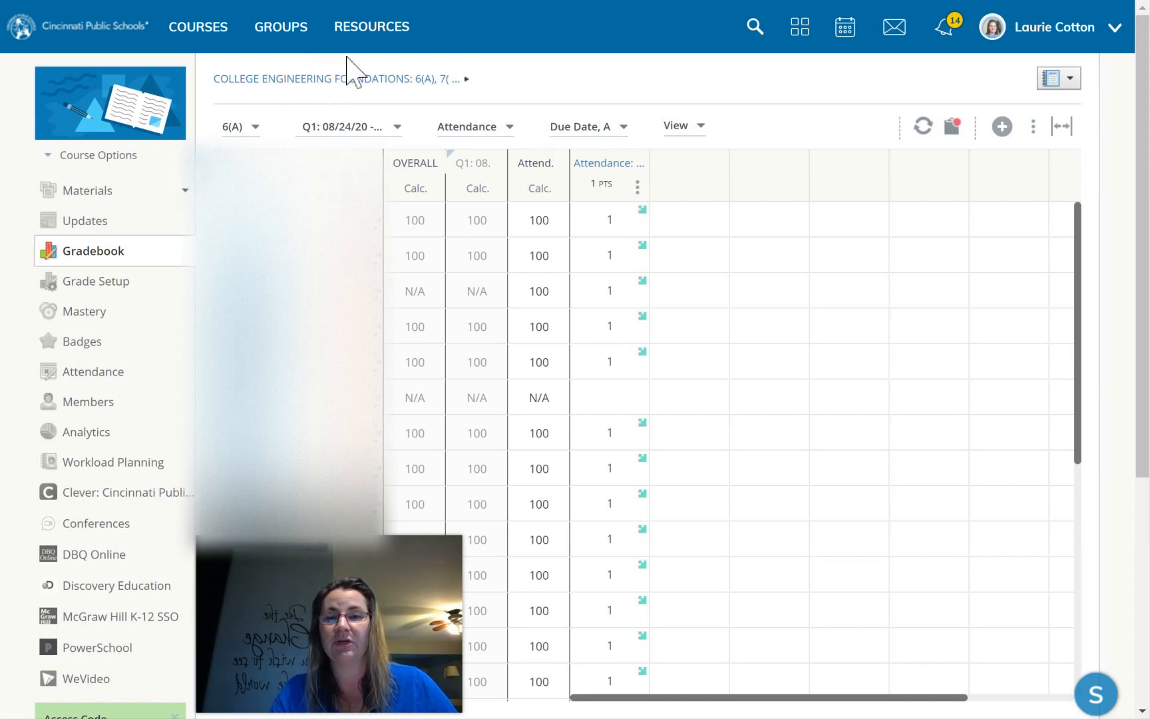
Step: In the Walnut Hills Future of Schools group resources, open the Attendance Quizzes 8/25 - 8/28 folder
{"action": "left_click", "coordinate": [358, 35]}
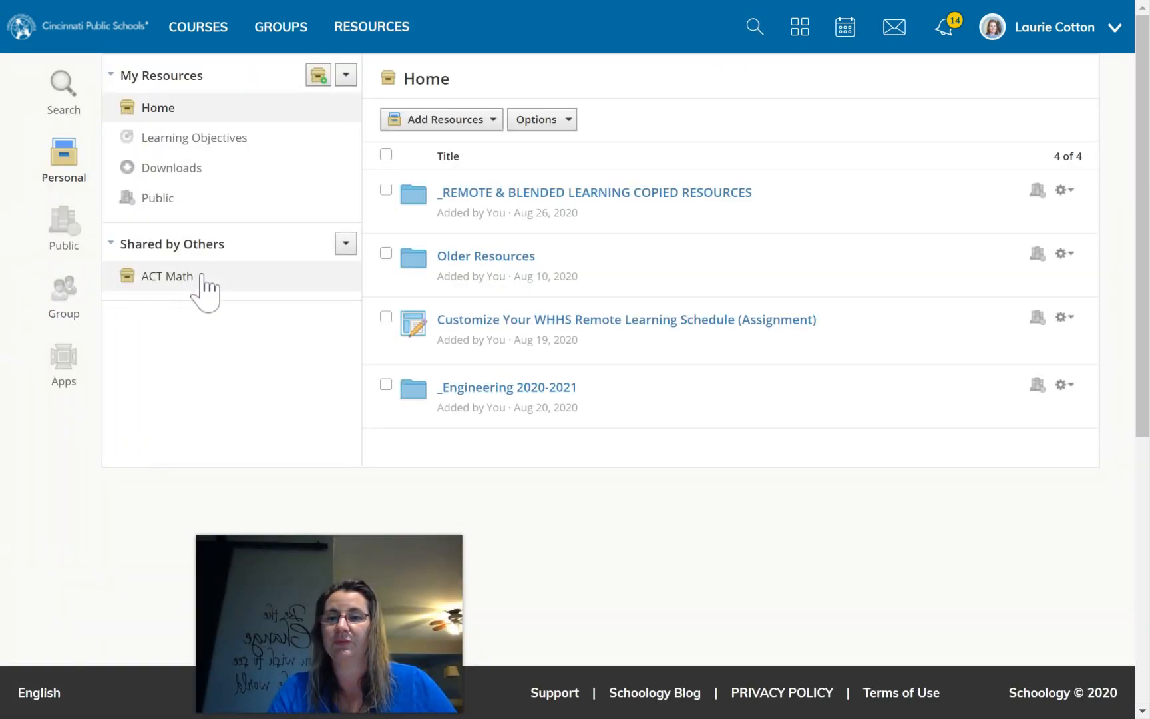
{"action": "left_click", "coordinate": [65, 303]}
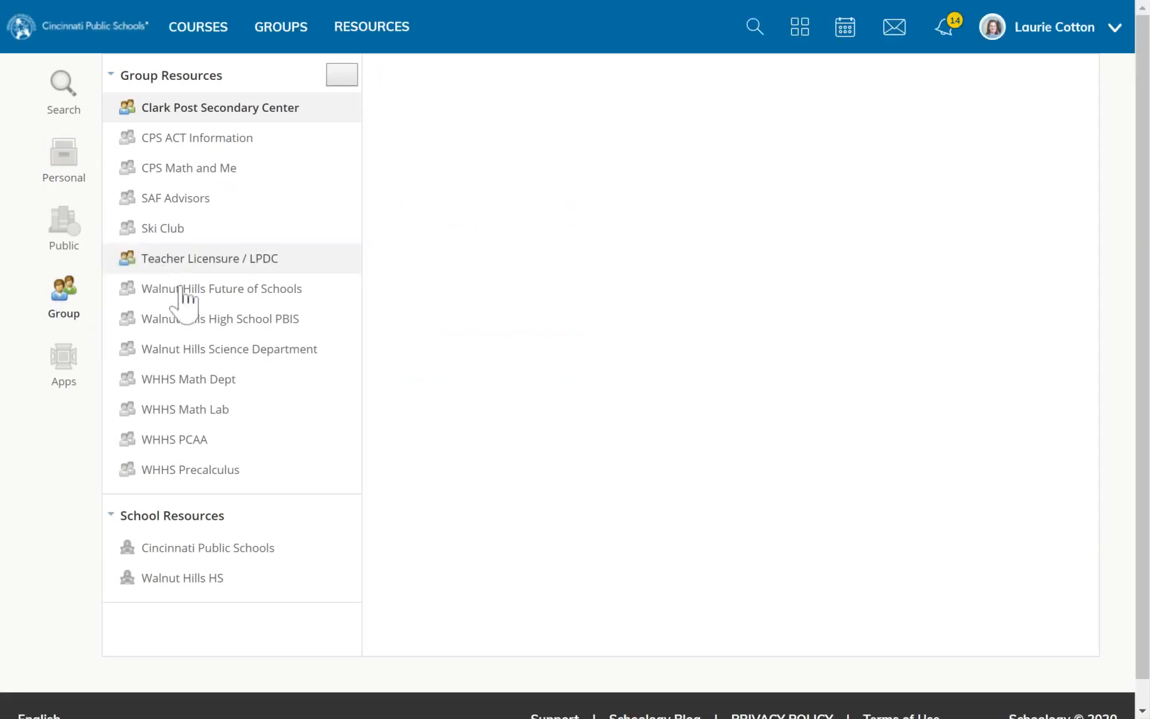
{"action": "left_click", "coordinate": [246, 294]}
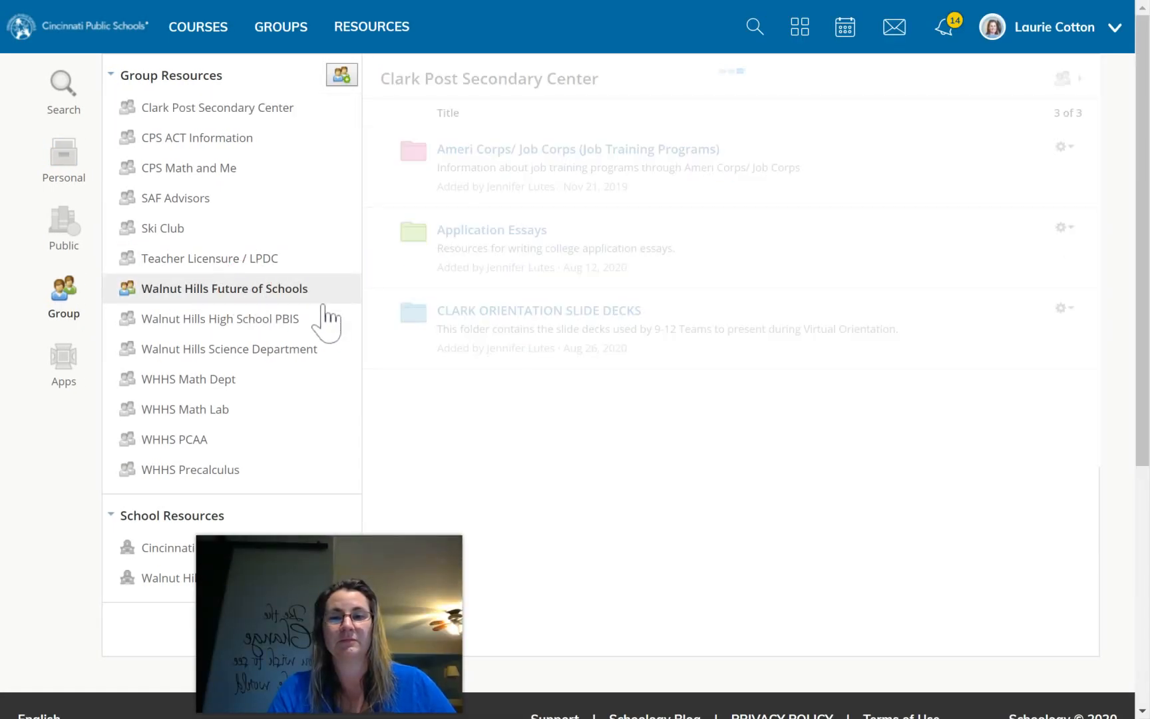
{"action": "left_click", "coordinate": [515, 448]}
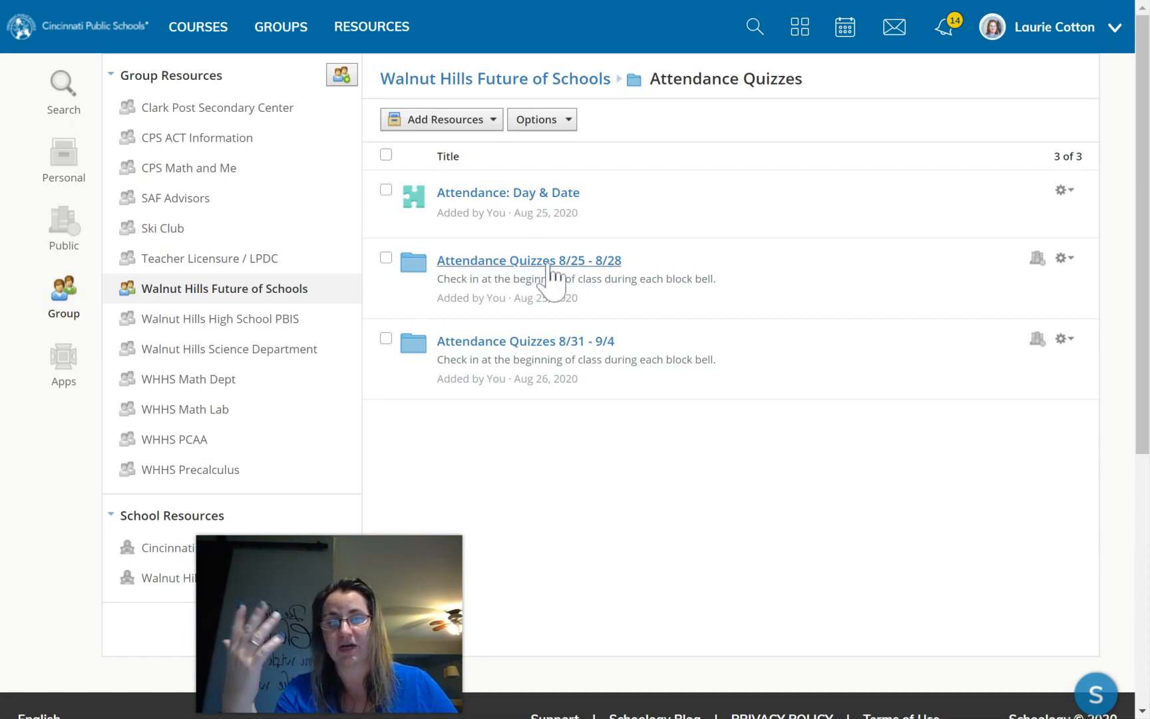
{"action": "left_click", "coordinate": [503, 262]}
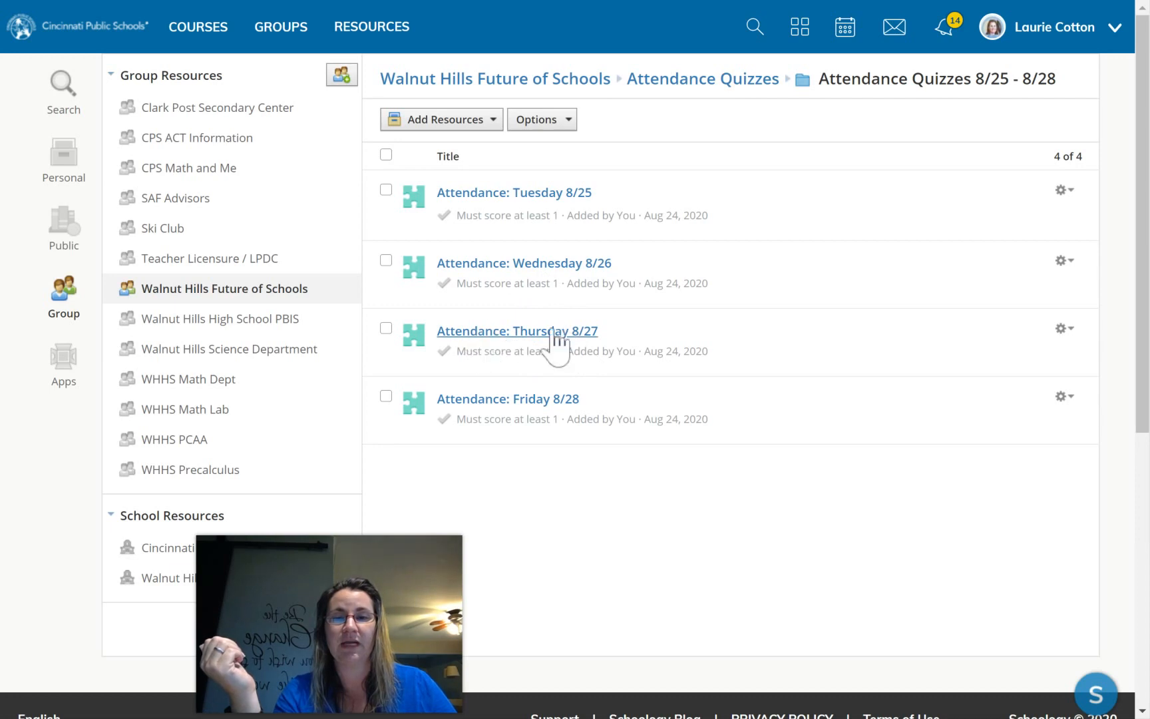
Step: Begin adding the Attendance: Thursday 8/27 quiz to courses, selecting COLLEGE ENGINEERING FOUNDATIONS and PRE-CALC AA 2020-21
{"action": "left_click", "coordinate": [1065, 331]}
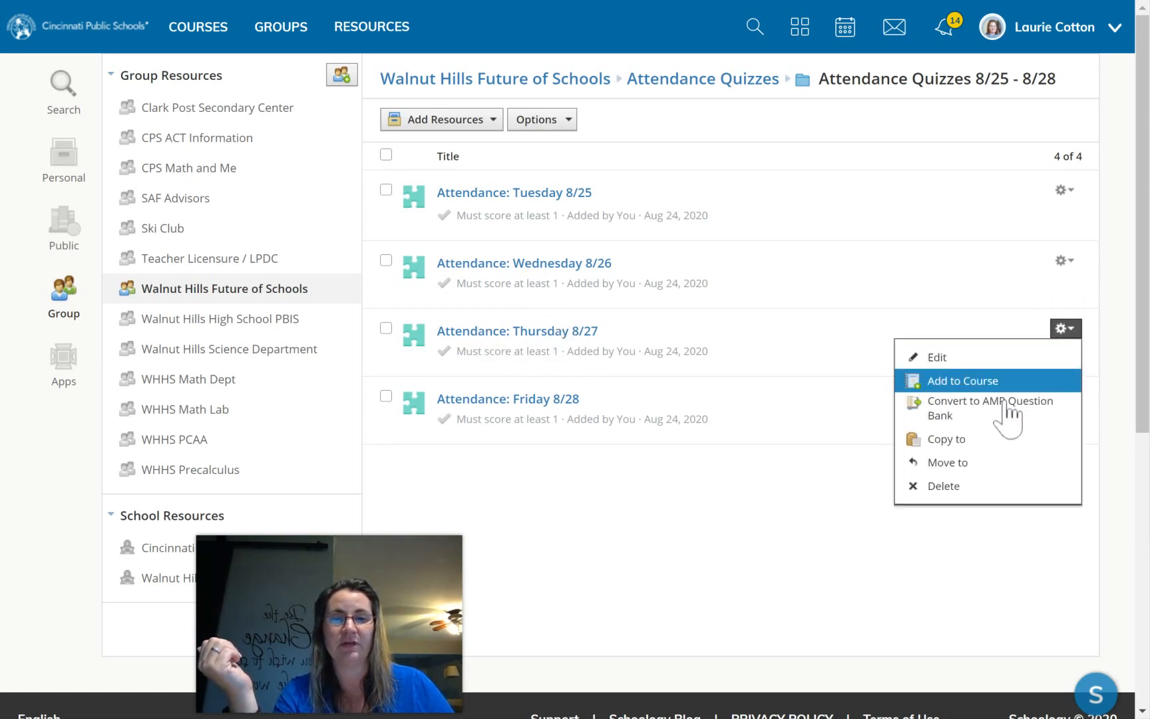
{"action": "left_click", "coordinate": [976, 383]}
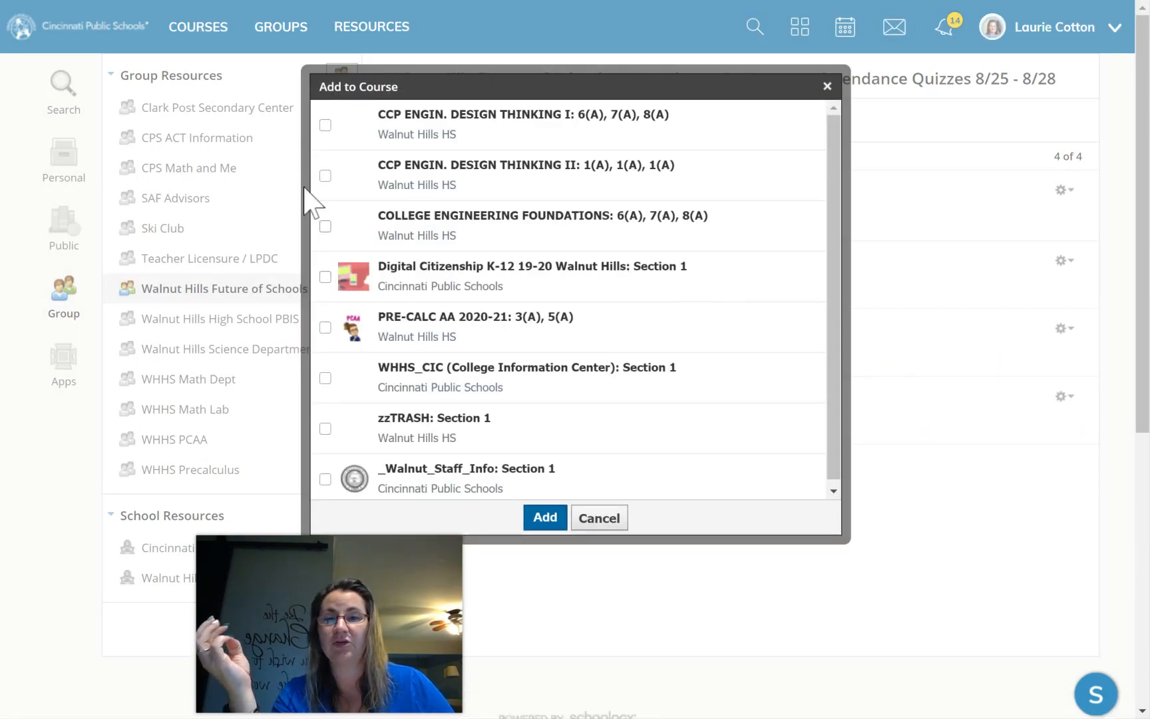
{"action": "left_click", "coordinate": [325, 227]}
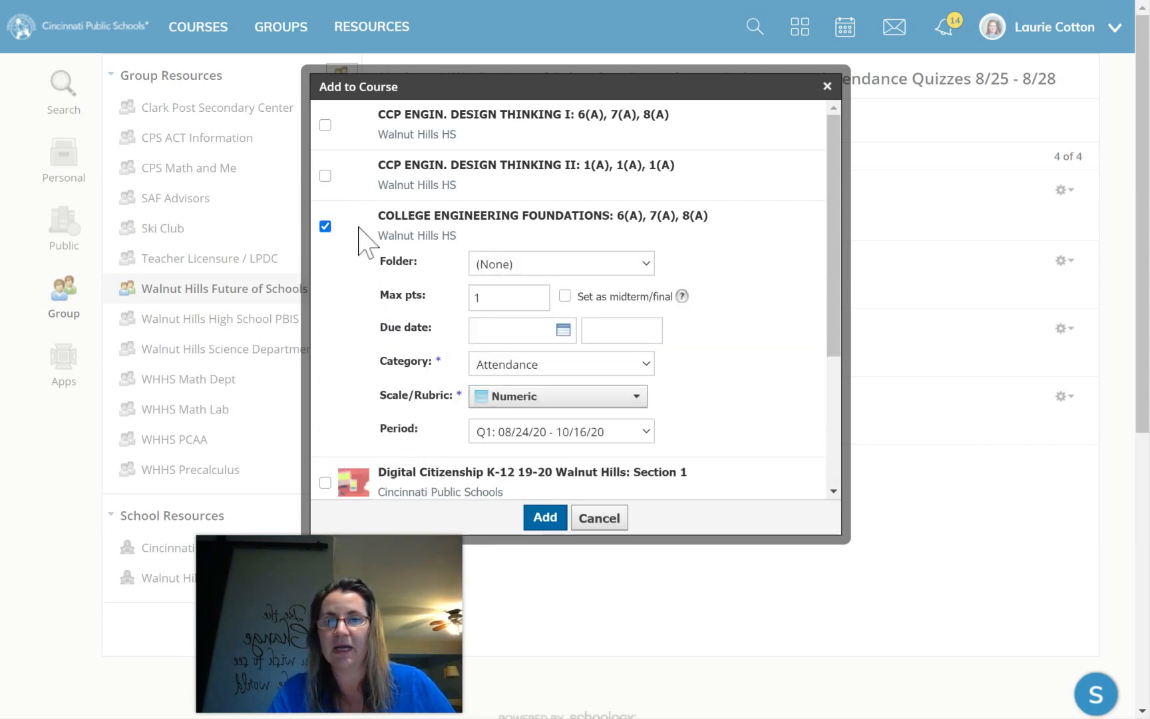
{"action": "scroll", "coordinate": [371, 378], "scroll_direction": "down", "scroll_amount": 3}
{"action": "left_click", "coordinate": [326, 355]}
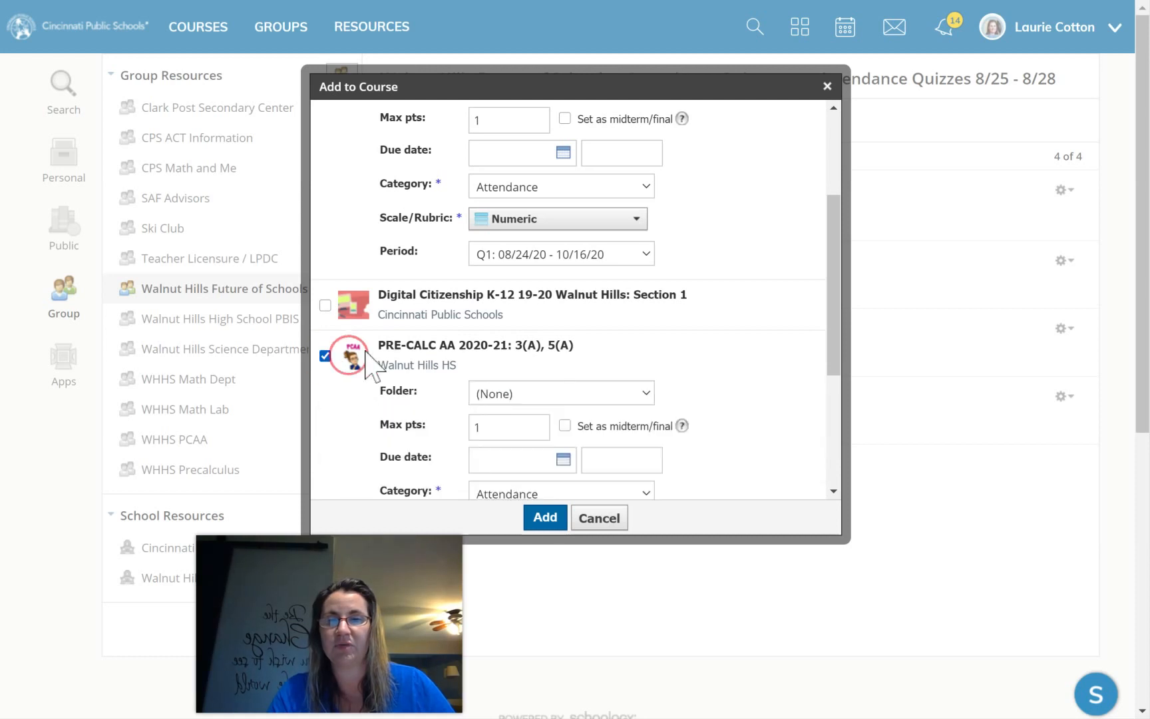
Step: For the PRE-CALC AA course, choose the Attendance 8/25 - 8/28 folder and set the due date to 8/27/20 in the 3 PM hour
{"action": "left_click", "coordinate": [532, 421]}
{"action": "left_click", "coordinate": [563, 466]}
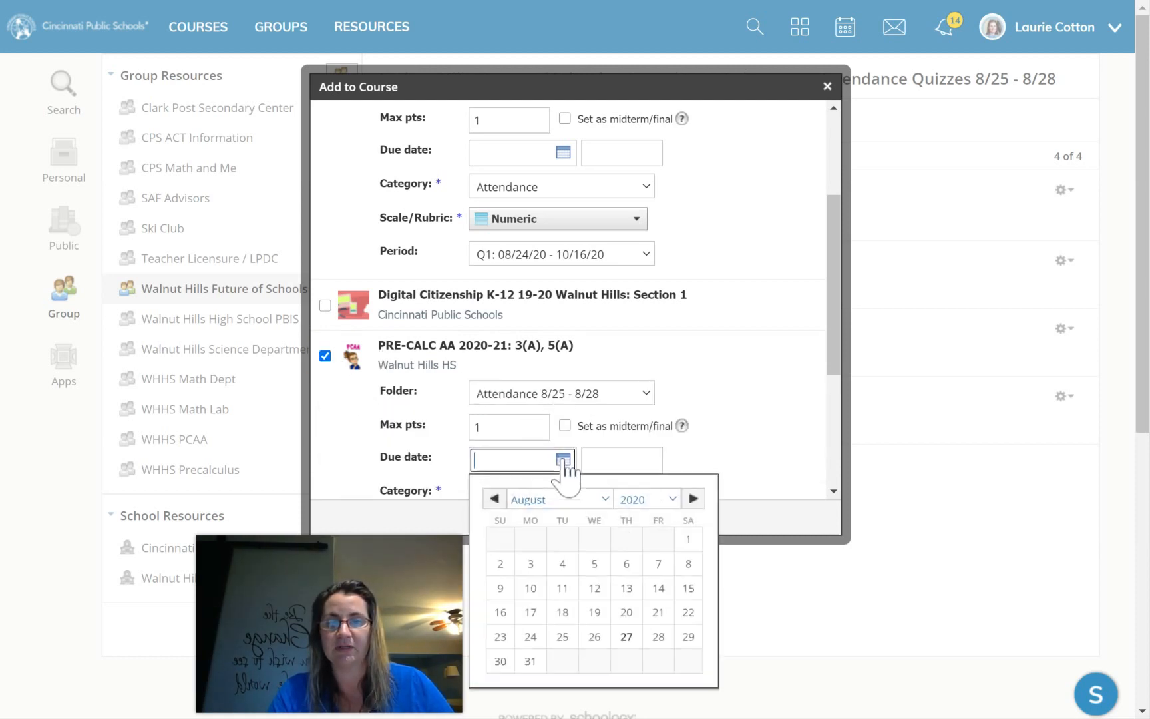
{"action": "left_click", "coordinate": [626, 637]}
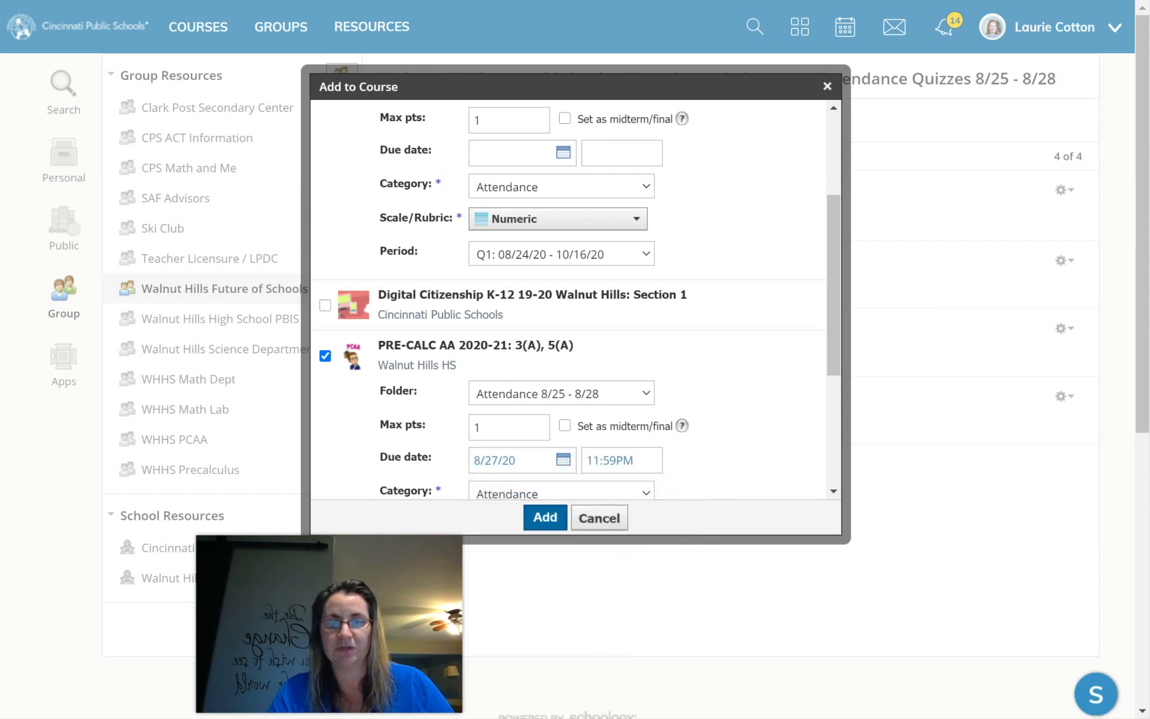
{"action": "left_click", "coordinate": [599, 461]}
{"action": "left_click", "coordinate": [608, 459]}
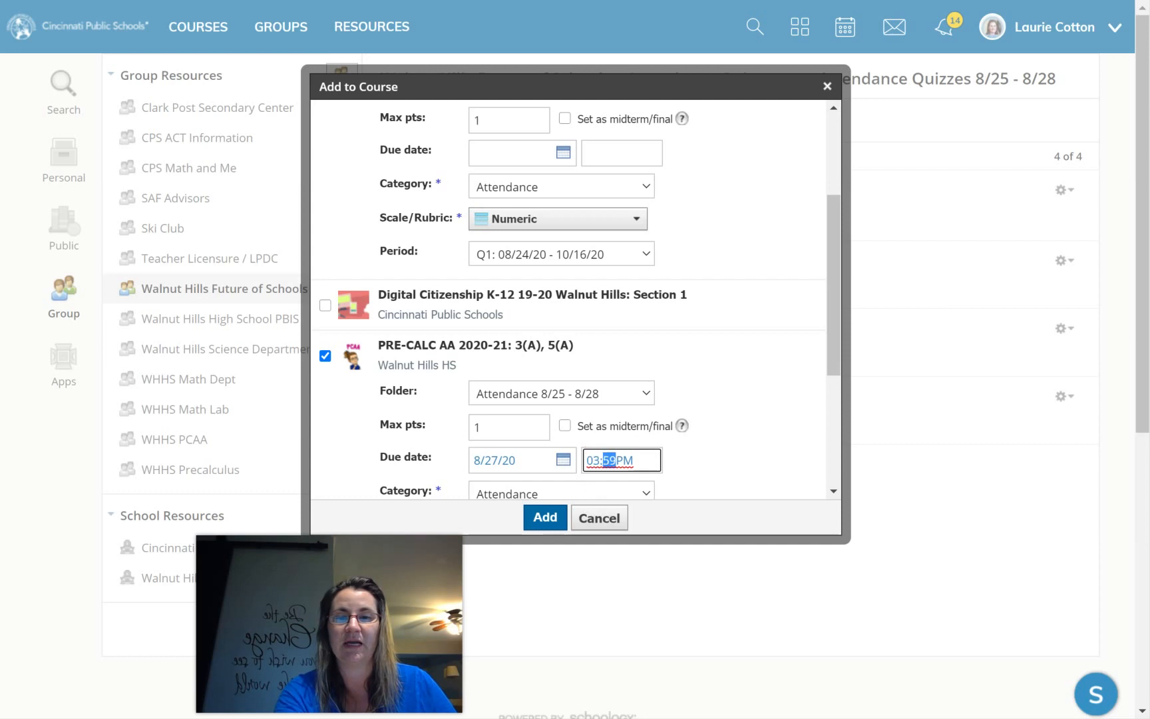
Step: For College Engineering Foundations, choose the Attendance folder and set the due date to 8/27/20 at 03:59PM
{"action": "scroll", "coordinate": [729, 396], "scroll_direction": "up", "scroll_amount": 3}
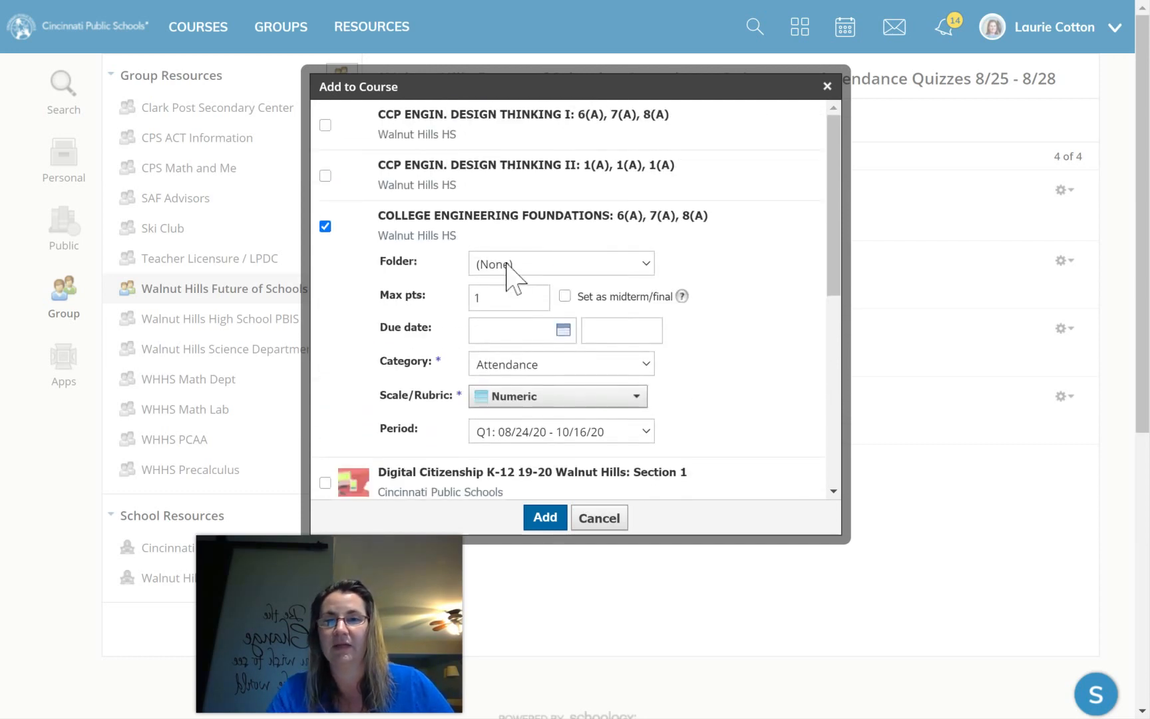
{"action": "left_click", "coordinate": [506, 267]}
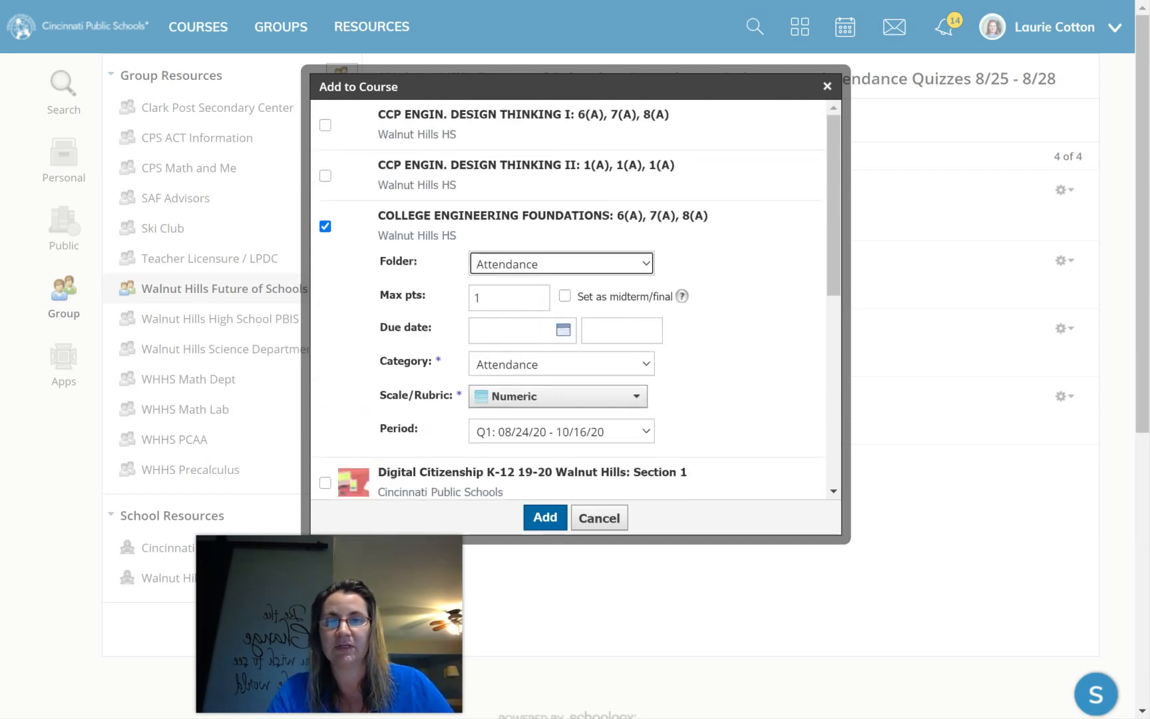
{"action": "left_click", "coordinate": [562, 332]}
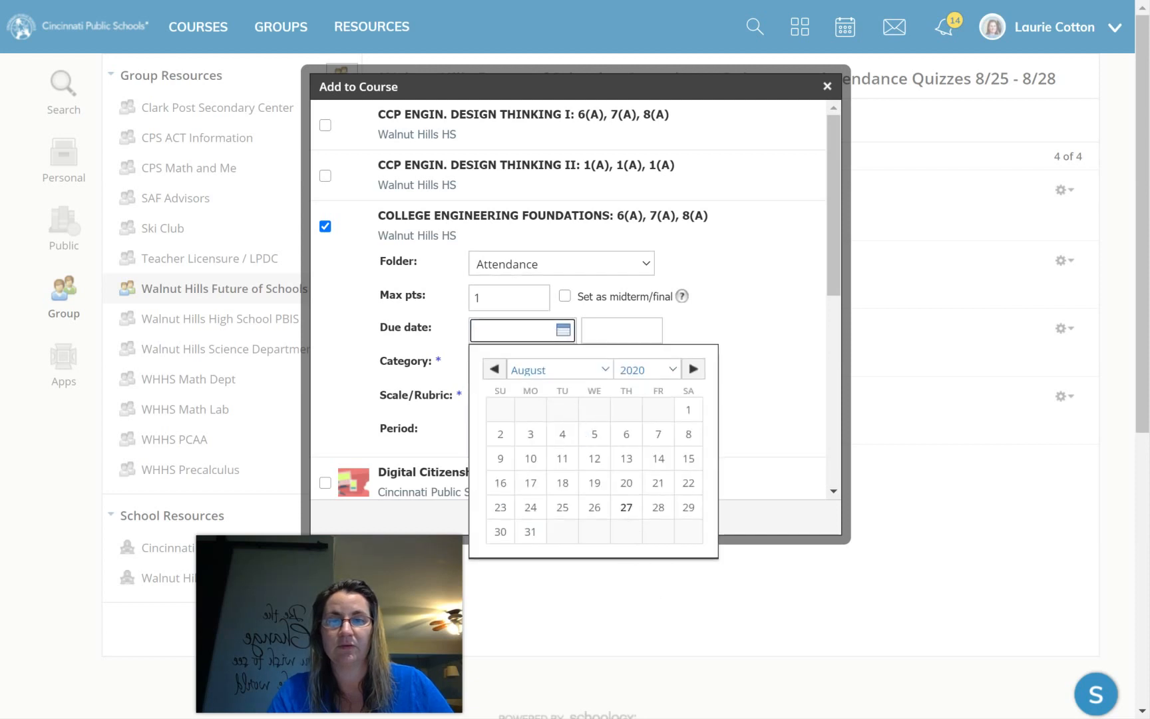
{"action": "left_click", "coordinate": [626, 507]}
{"action": "left_click", "coordinate": [602, 331]}
{"action": "type", "text": "03:59PM"}
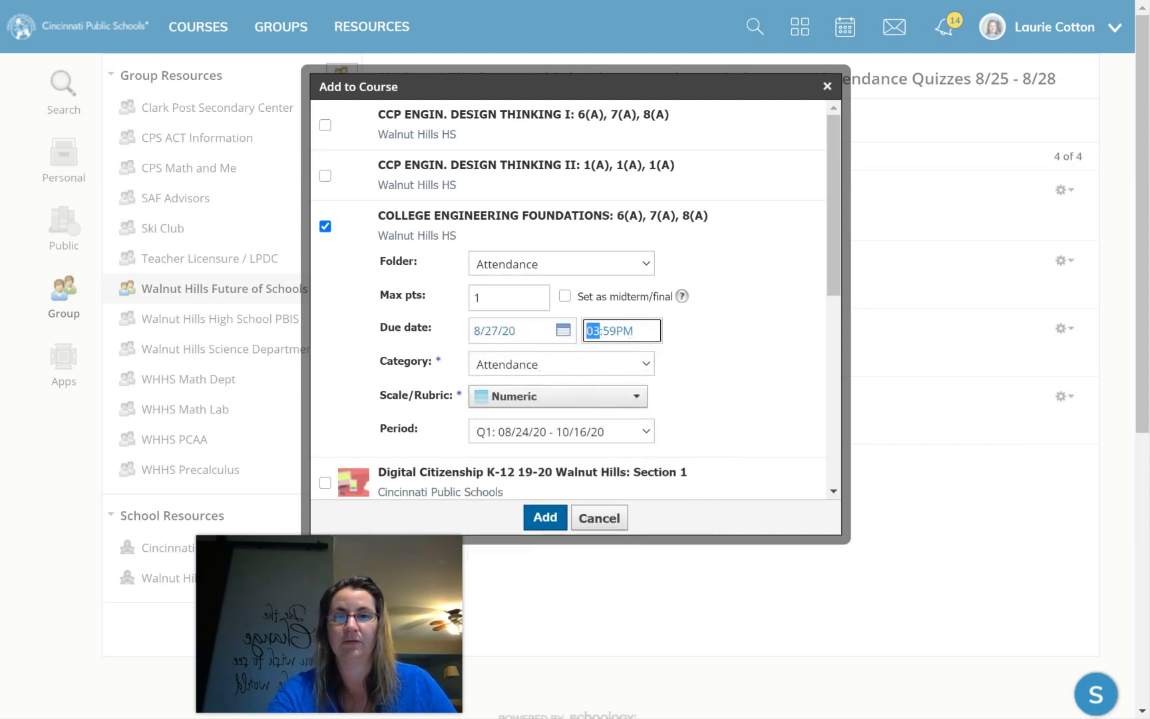
{"action": "left_click", "coordinate": [706, 343]}
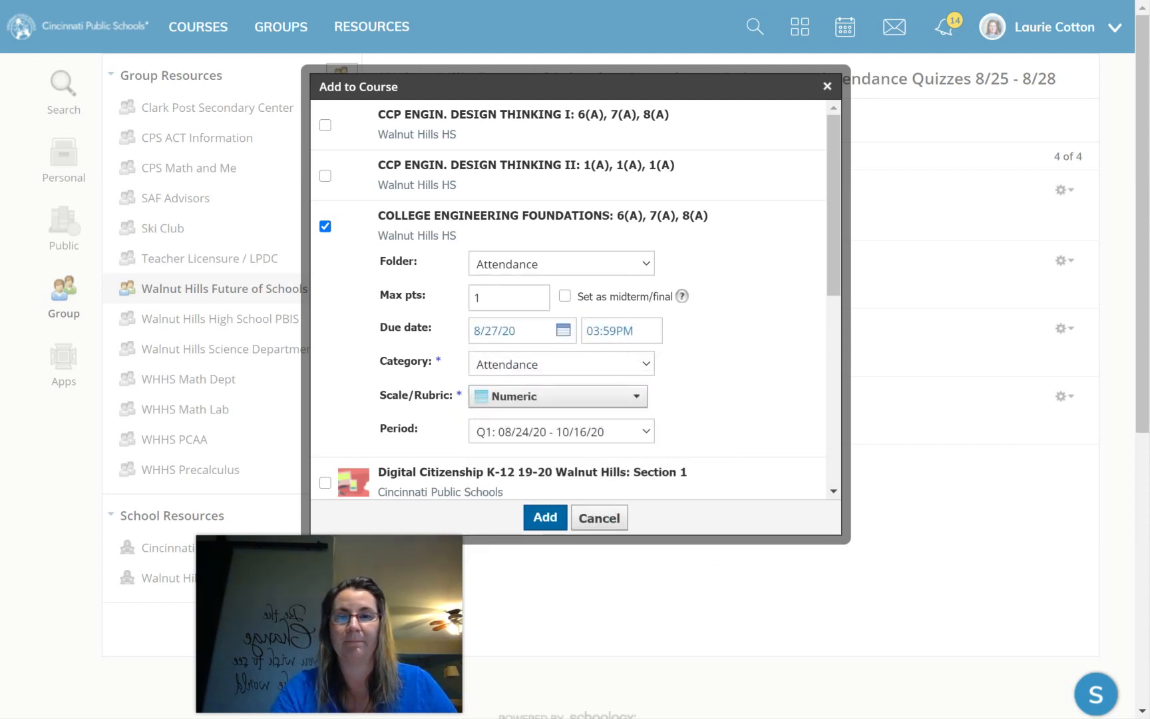
Step: Change the College Engineering Foundations due time to 03:00PM and add the quiz to the selected courses
{"action": "left_click", "coordinate": [612, 333]}
{"action": "left_click", "coordinate": [610, 332]}
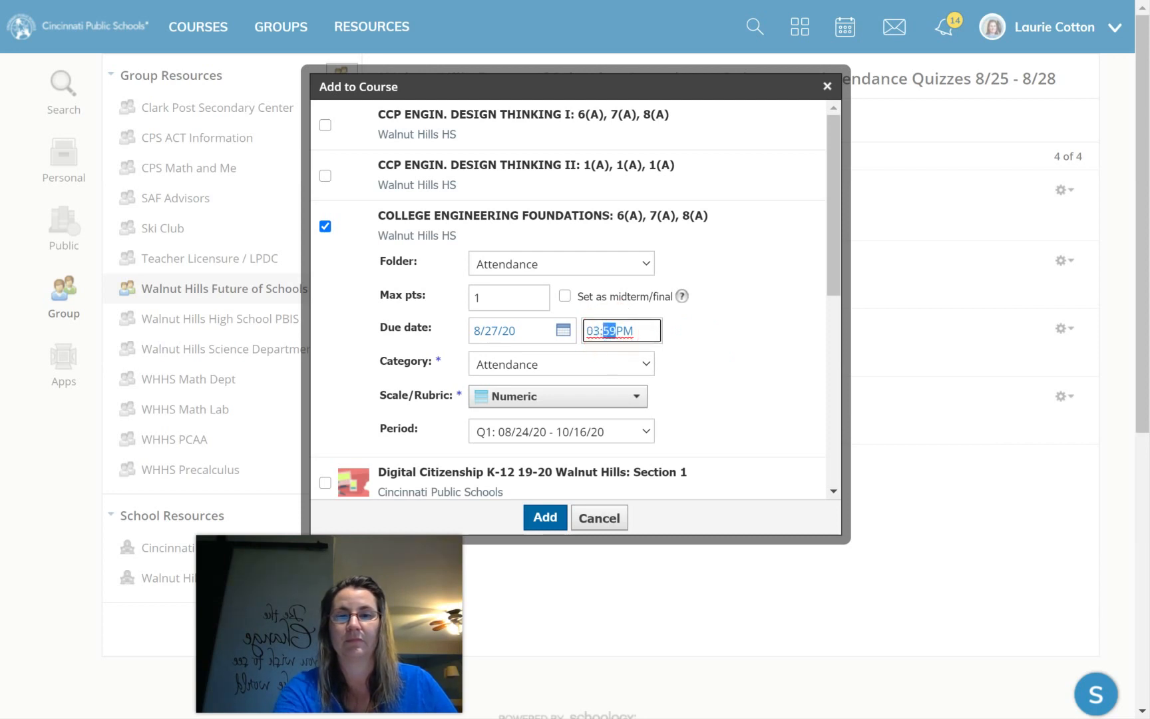
{"action": "type", "text": "00"}
{"action": "left_click", "coordinate": [693, 332]}
{"action": "left_click", "coordinate": [548, 518]}
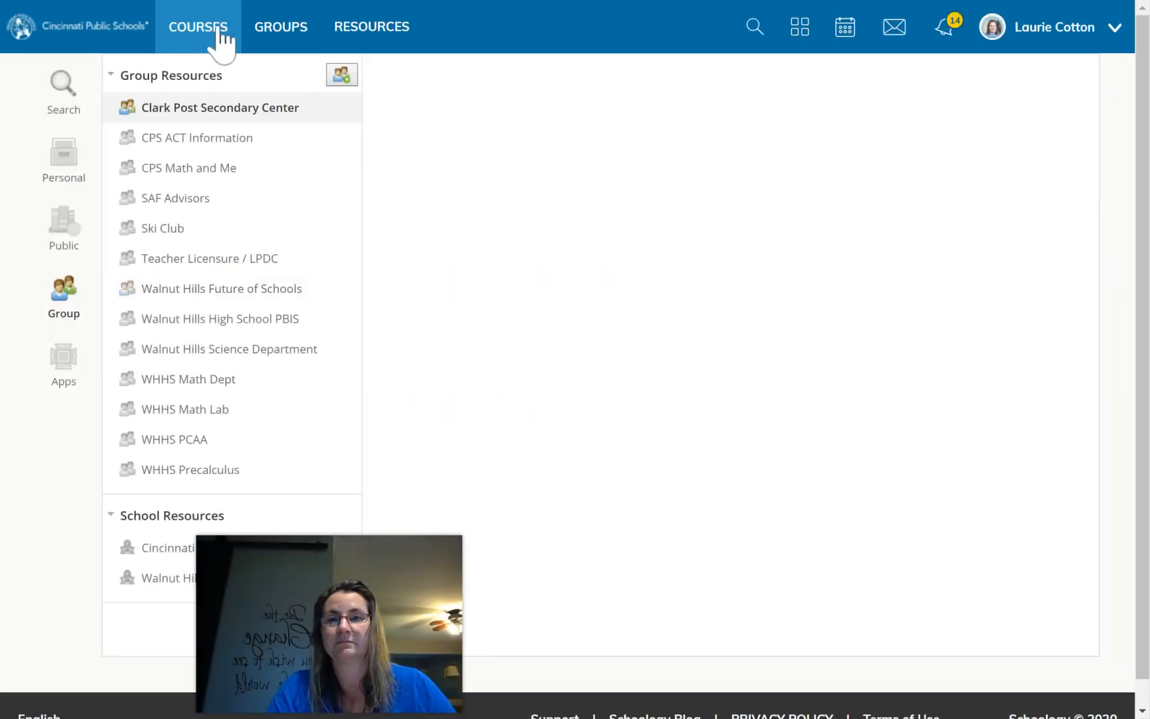
Step: In the COLLEGE ENGINEERING FOUNDATIONS course's Attendance folder, open the Attendance: Thursday 8/27 quiz settings for editing
{"action": "left_click", "coordinate": [219, 40]}
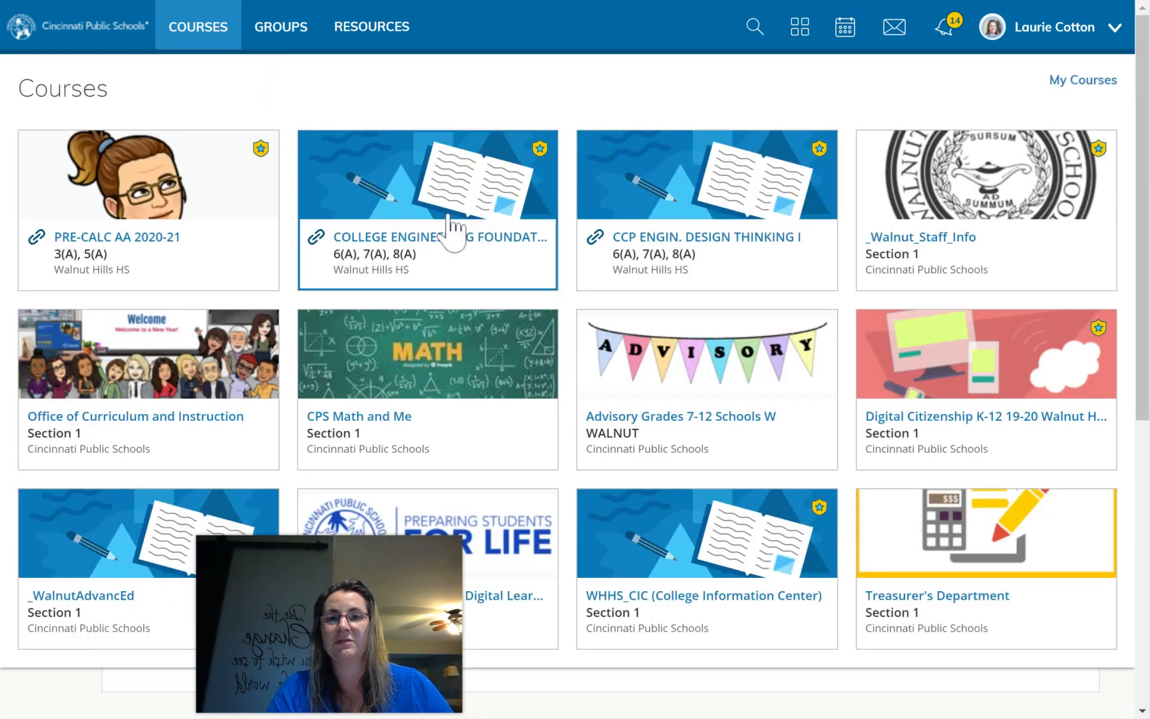
{"action": "left_click", "coordinate": [463, 166]}
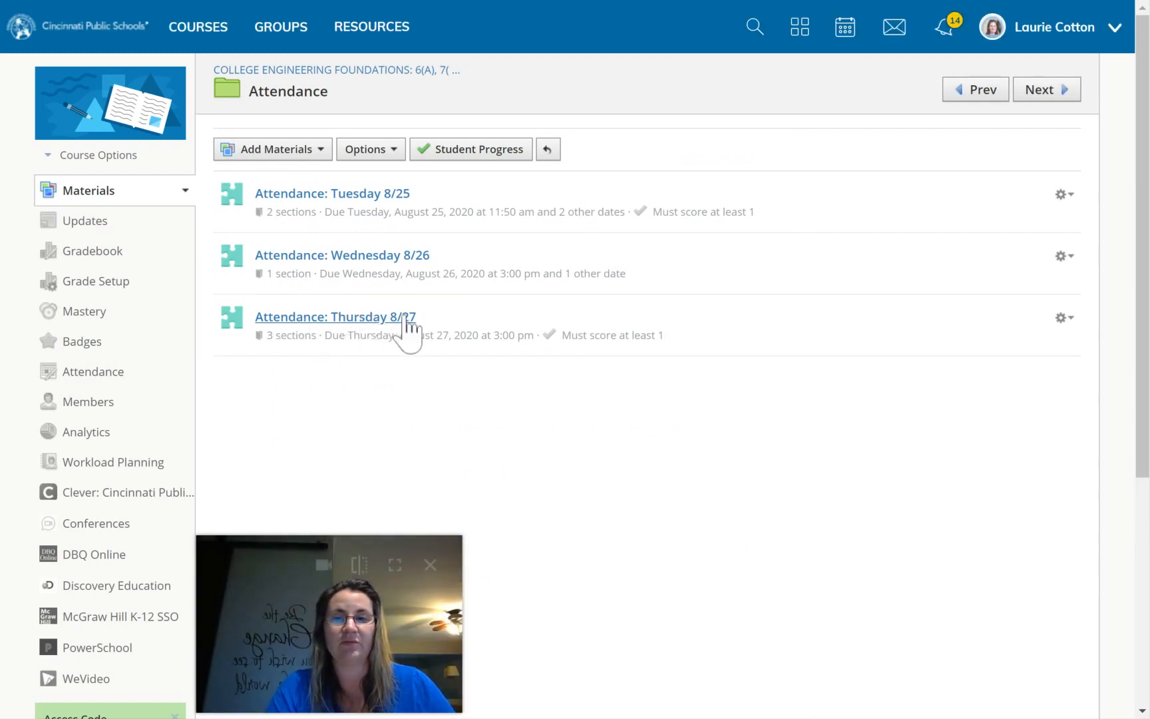
{"action": "left_click", "coordinate": [1063, 319]}
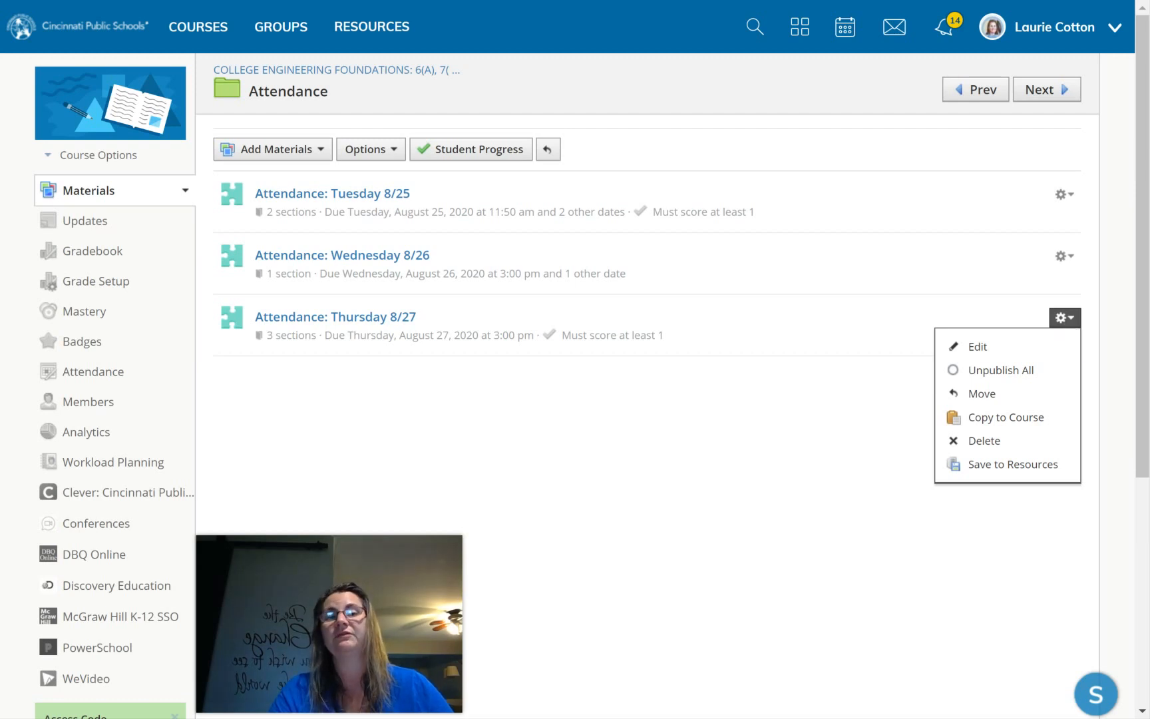
{"action": "left_click", "coordinate": [987, 352]}
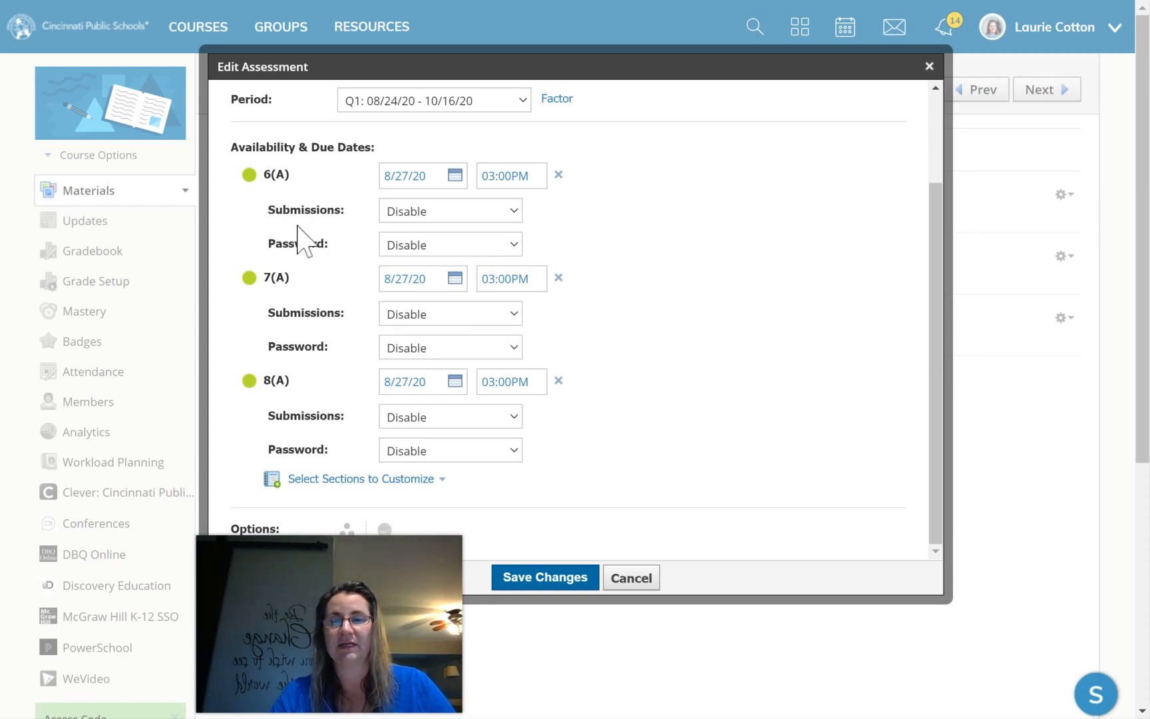
Step: Unpublish the quiz for sections 6(A) and 8(A) and set submissions for section 7(A) to Enable
{"action": "left_click", "coordinate": [249, 175]}
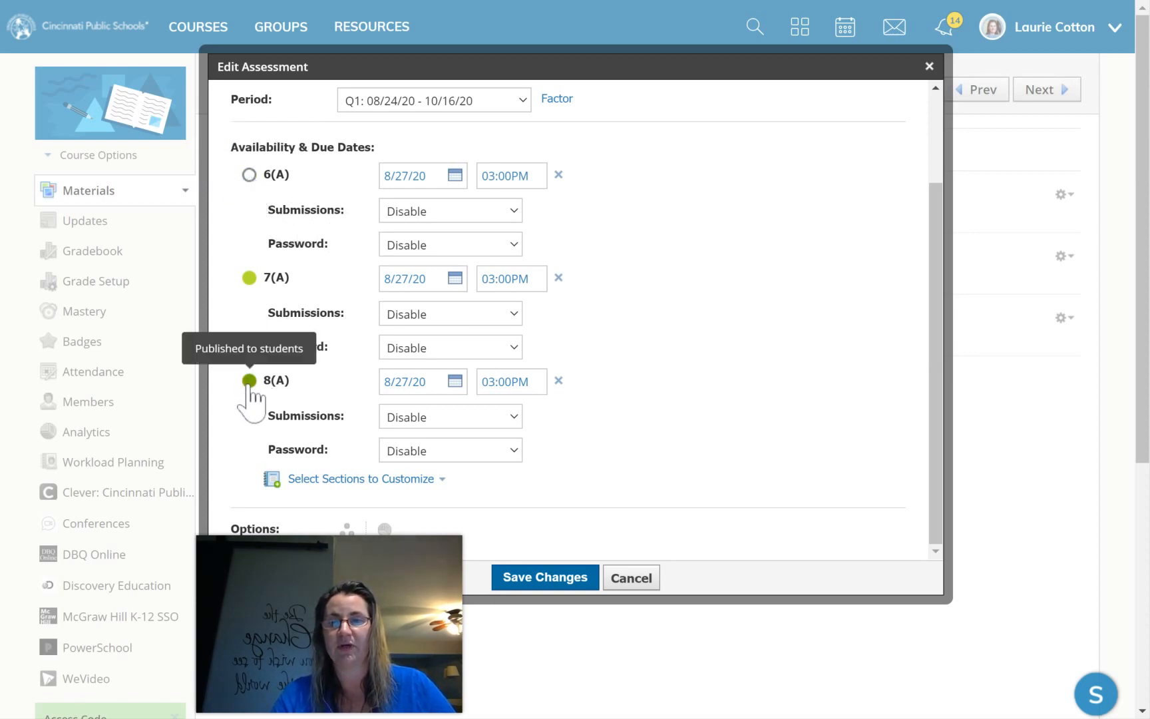
{"action": "left_click", "coordinate": [249, 381]}
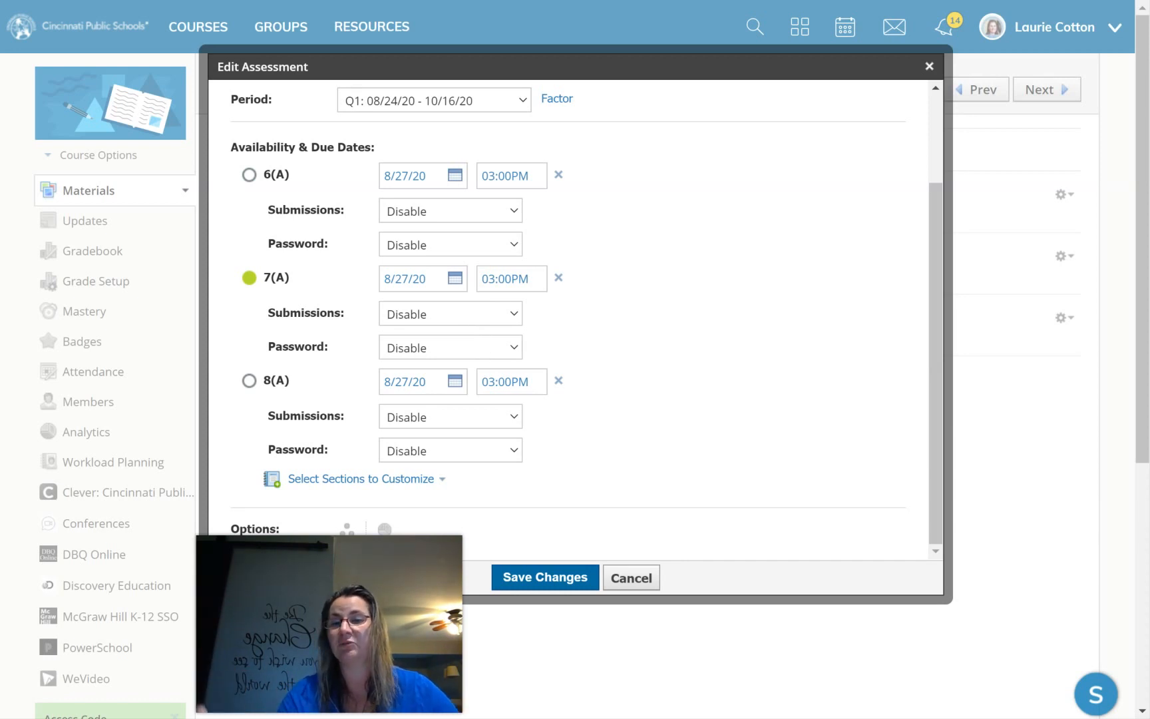
{"action": "left_click", "coordinate": [425, 341]}
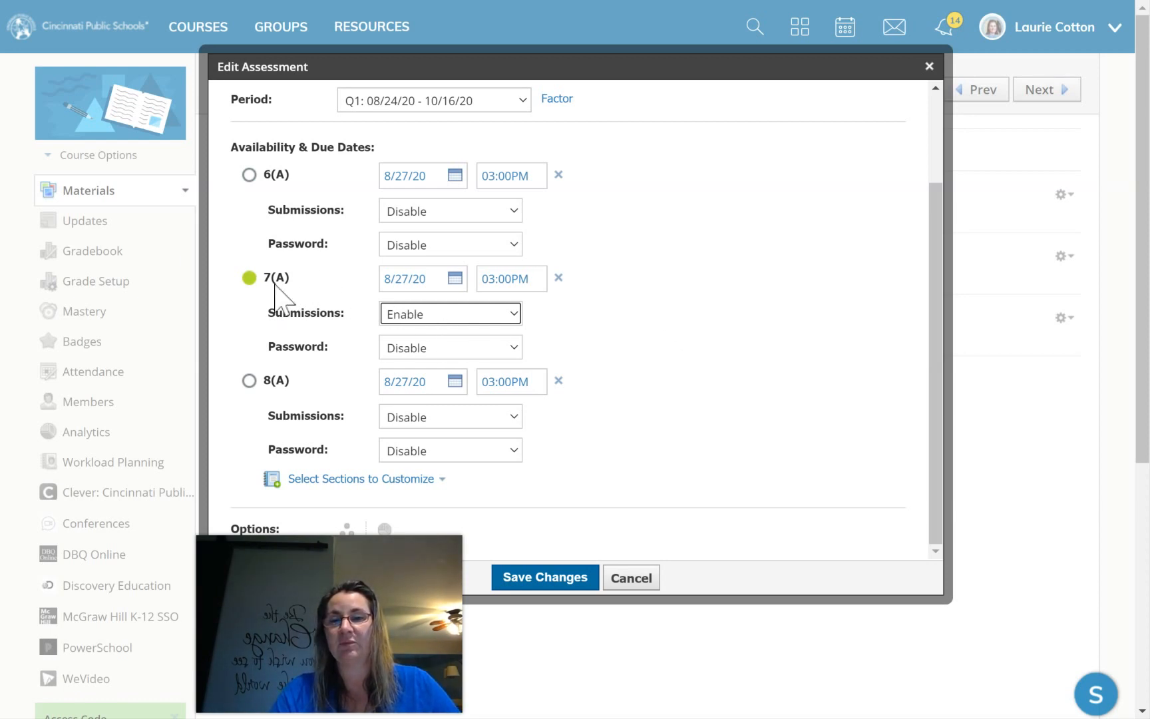
{"action": "left_click", "coordinate": [249, 278]}
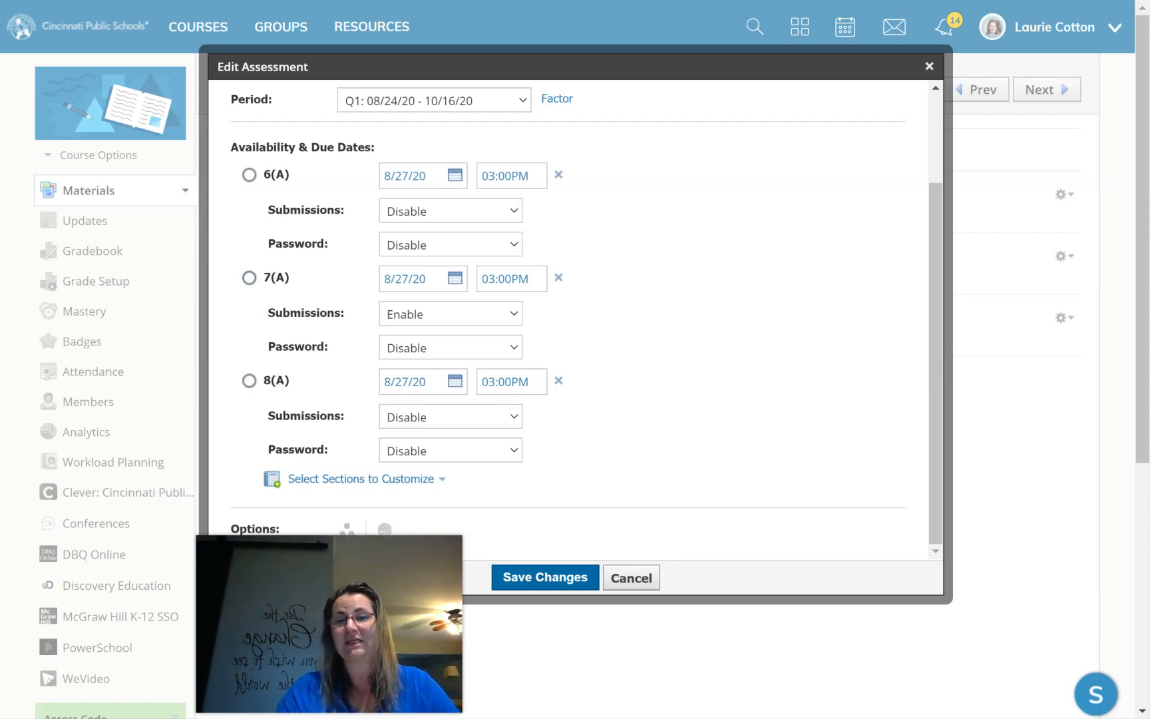
{"action": "left_click", "coordinate": [249, 277]}
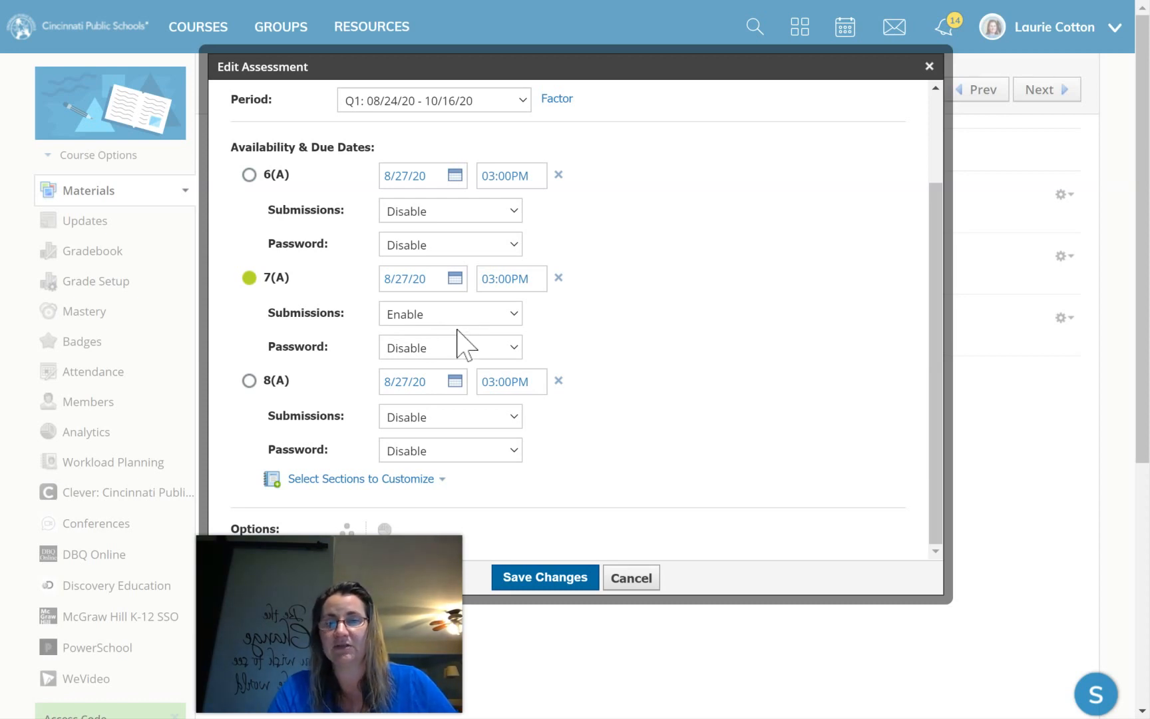
Step: Switch section 7(A) submissions to Enable from... until... with 8/27/20 as both the start and end date
{"action": "left_click", "coordinate": [442, 377]}
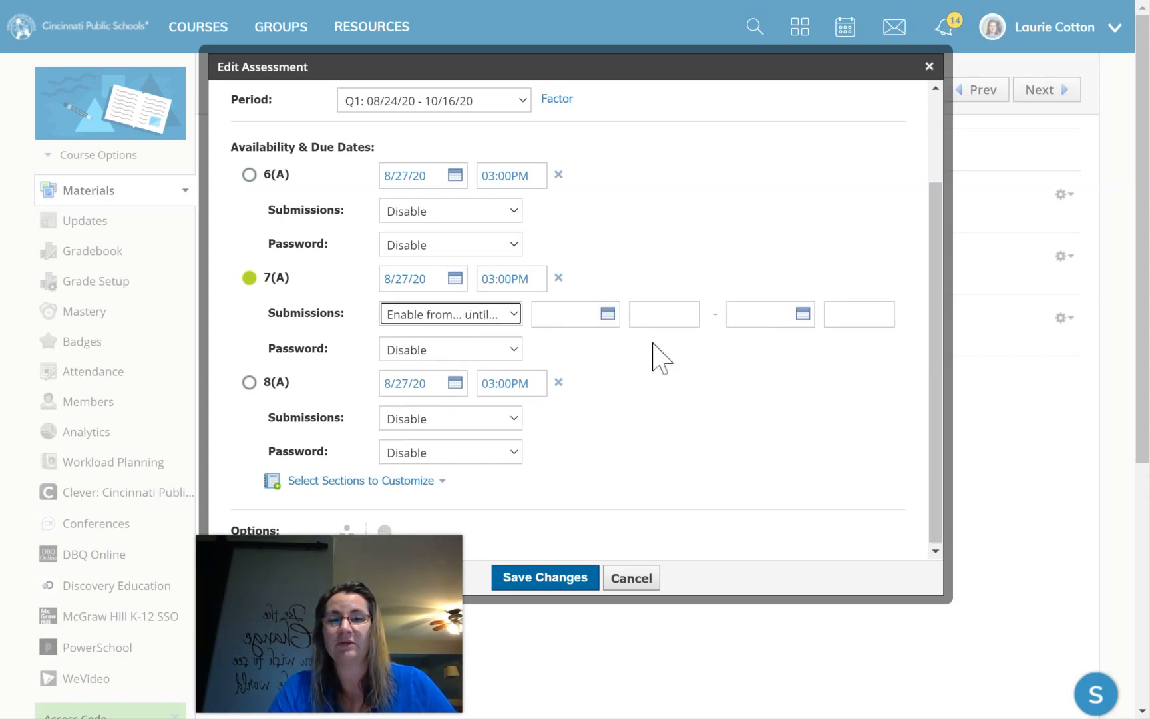
{"action": "left_click", "coordinate": [609, 314]}
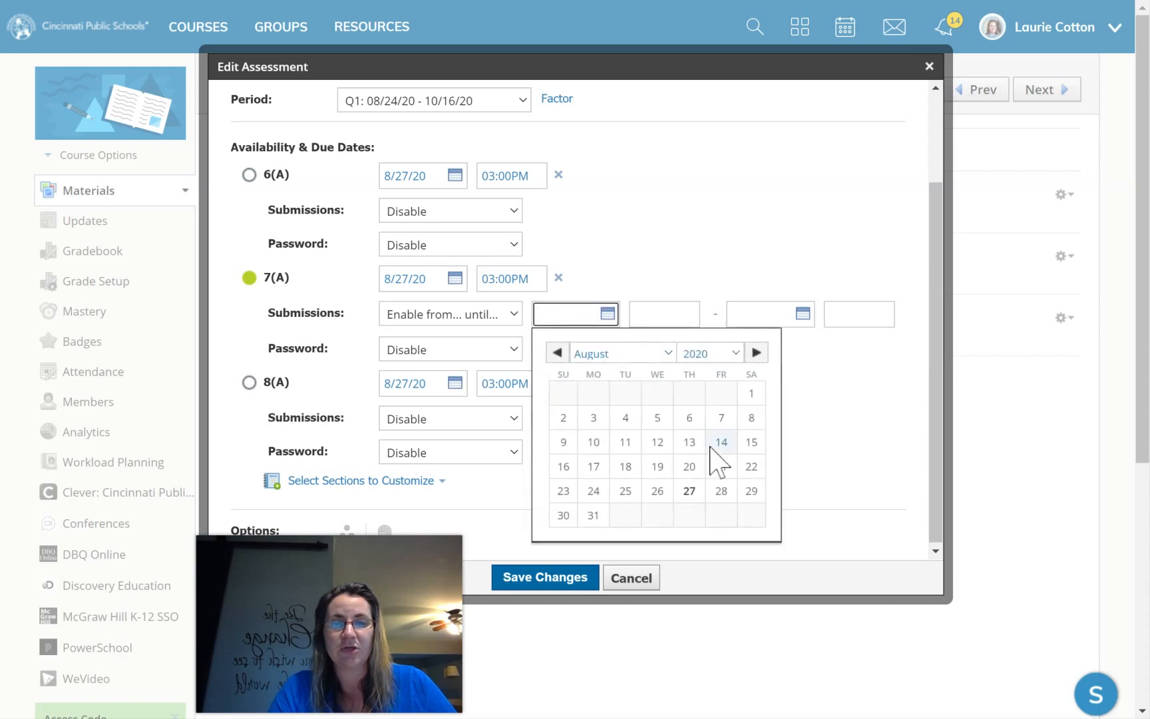
{"action": "left_click", "coordinate": [690, 492]}
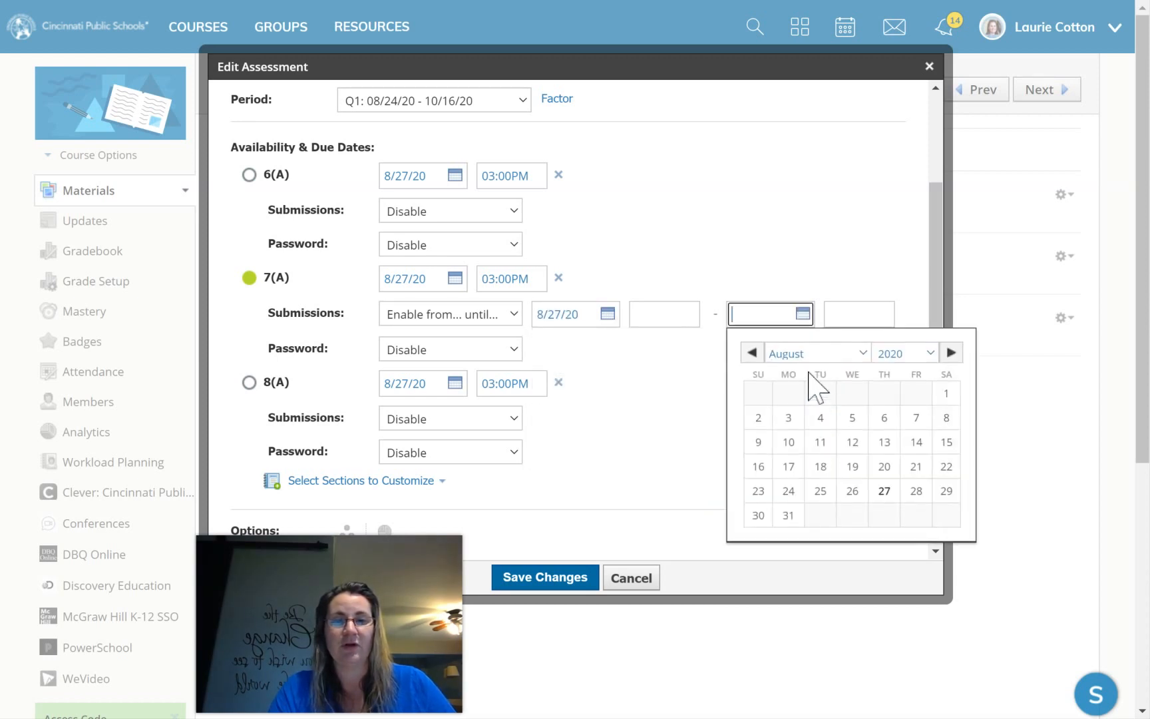
{"action": "left_click", "coordinate": [883, 488]}
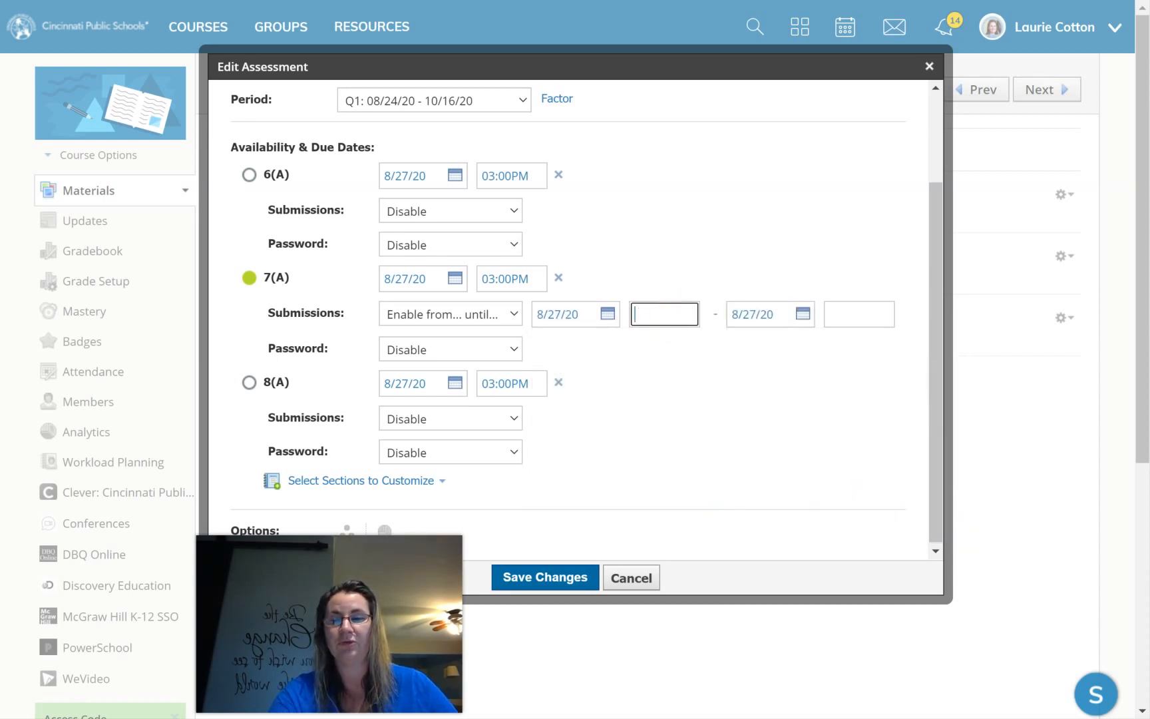
Step: Set the section 7(A) submission window to run from 01:30PM until 03:00PM and save the assessment changes
{"action": "type", "text": "11:50AM"}
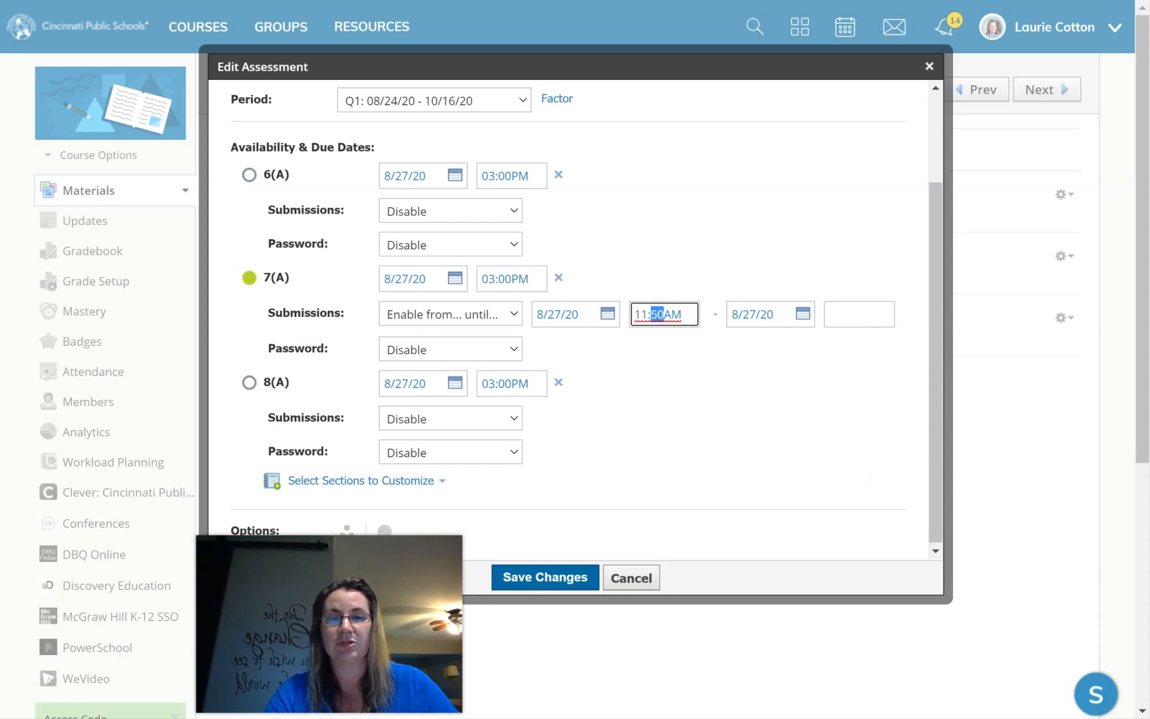
{"action": "left_click", "coordinate": [858, 314]}
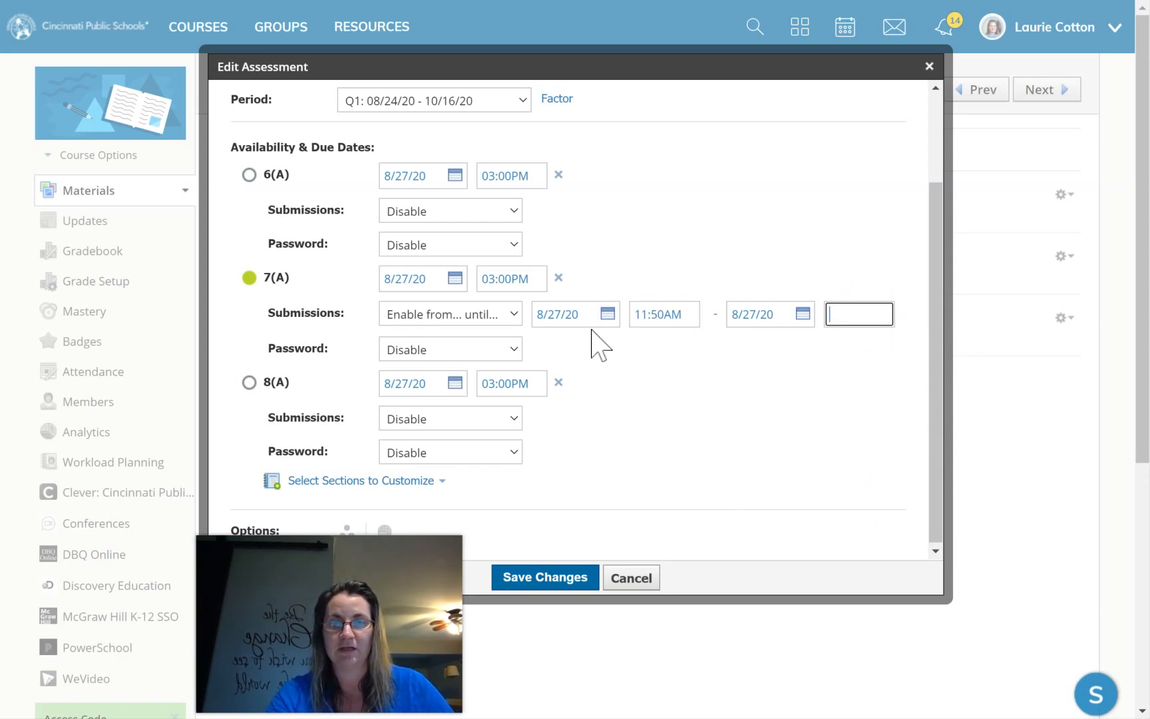
{"action": "left_click", "coordinate": [640, 314]}
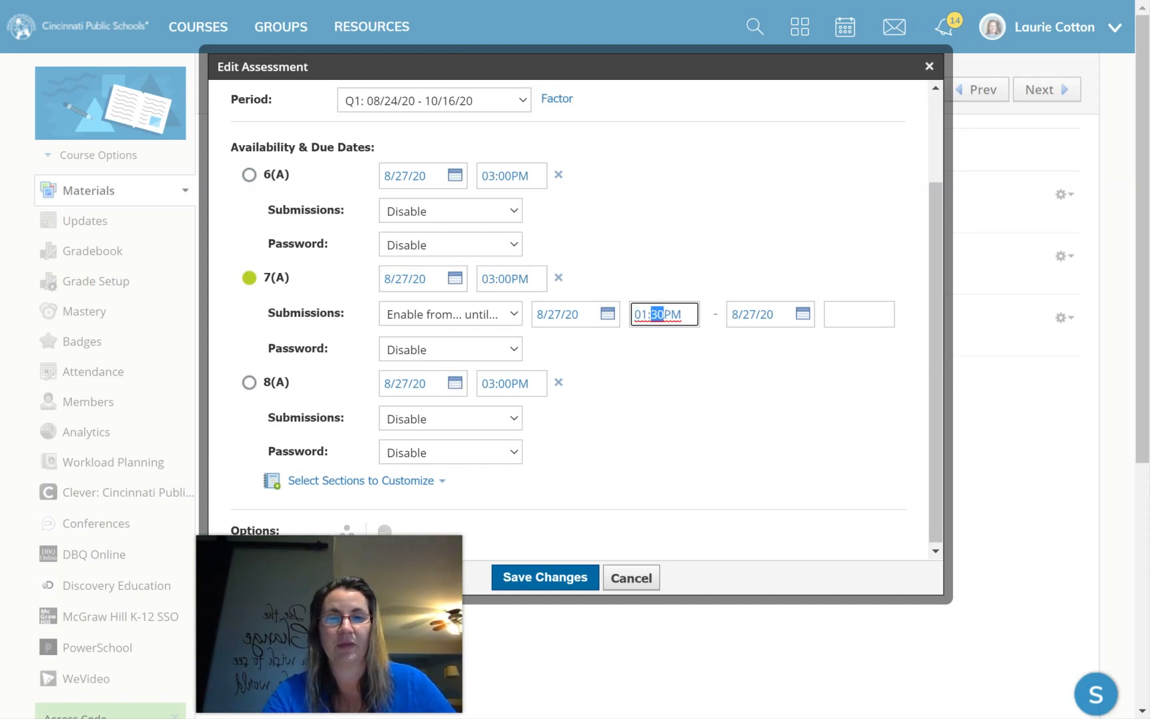
{"action": "left_click", "coordinate": [859, 314]}
{"action": "type", "text": "3:00PM"}
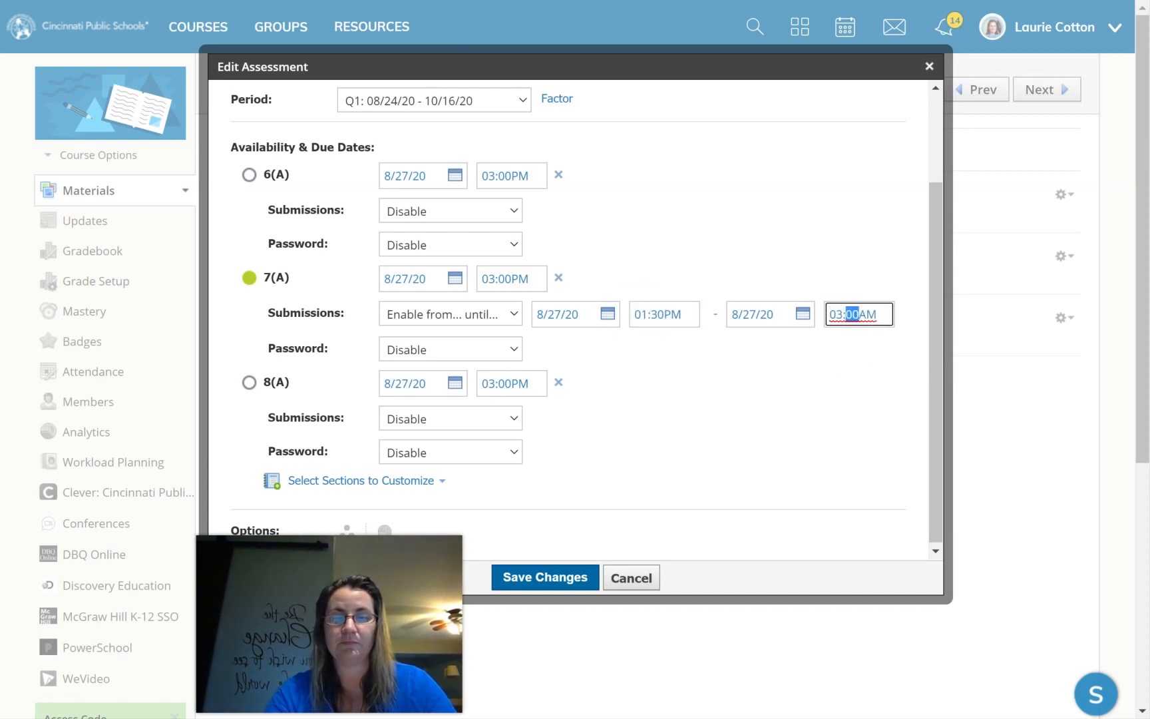
{"action": "left_click", "coordinate": [720, 416]}
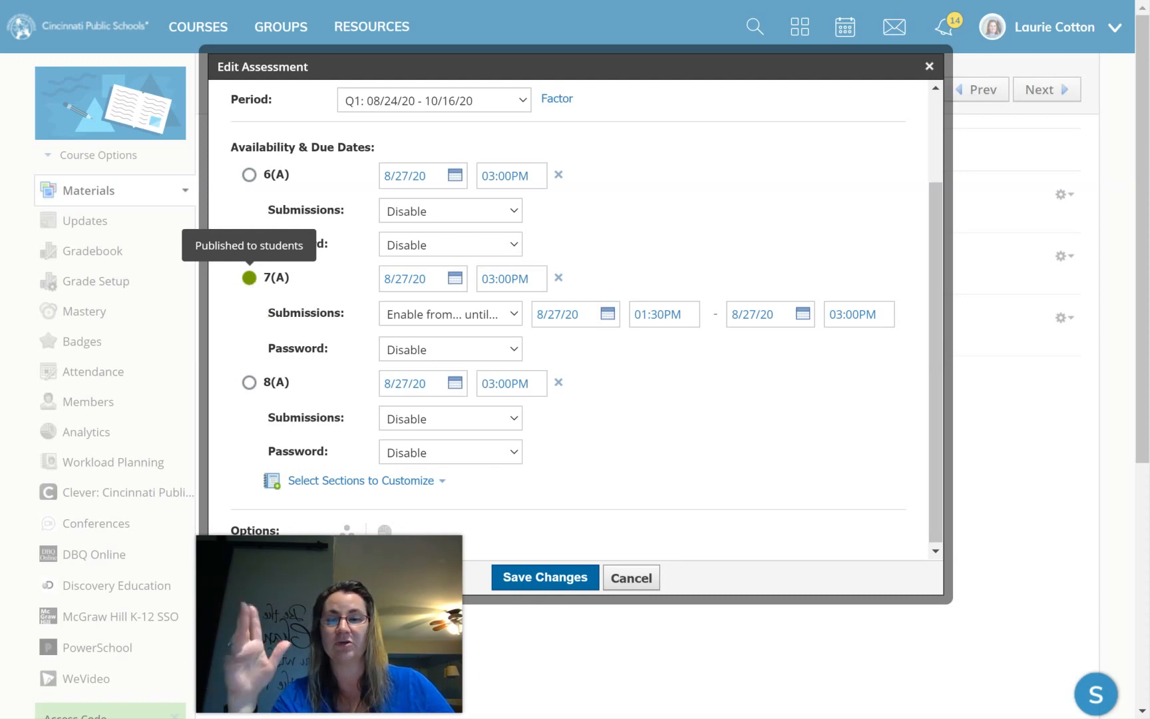
{"action": "left_click", "coordinate": [528, 581]}
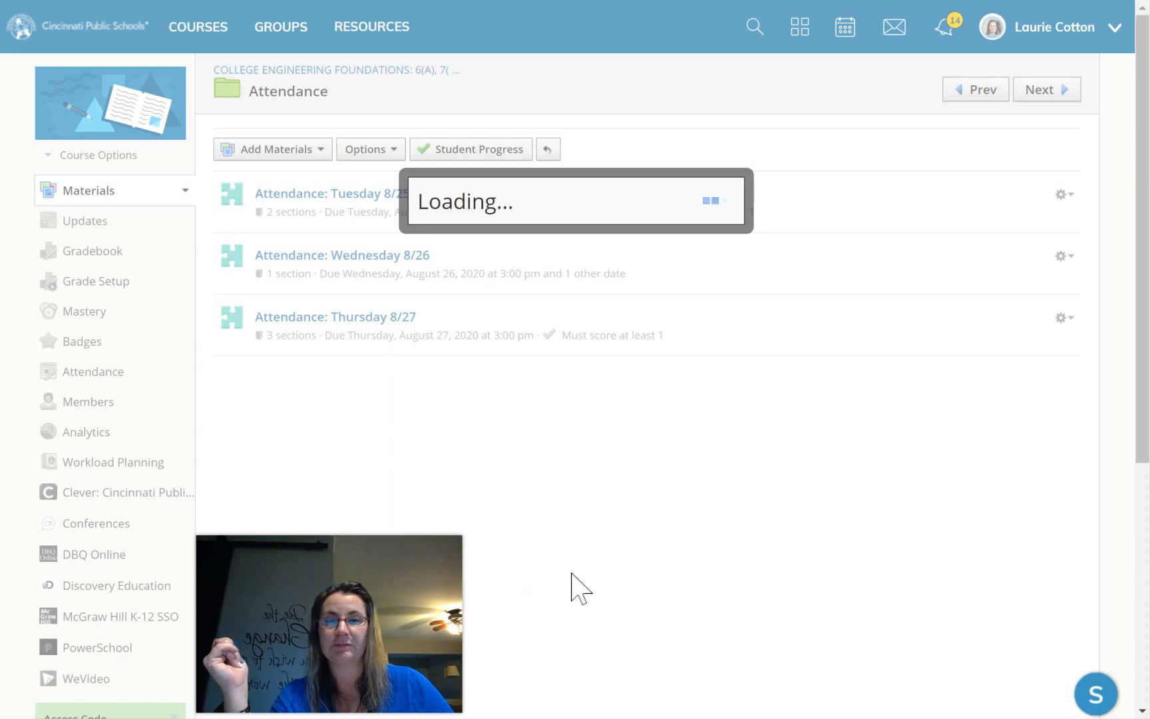
Step: Preview the Attendance: Thursday 8/27 quiz with the answer "I'm here!", finish and close the preview, and go back to the Attendance folder
{"action": "left_click", "coordinate": [365, 318]}
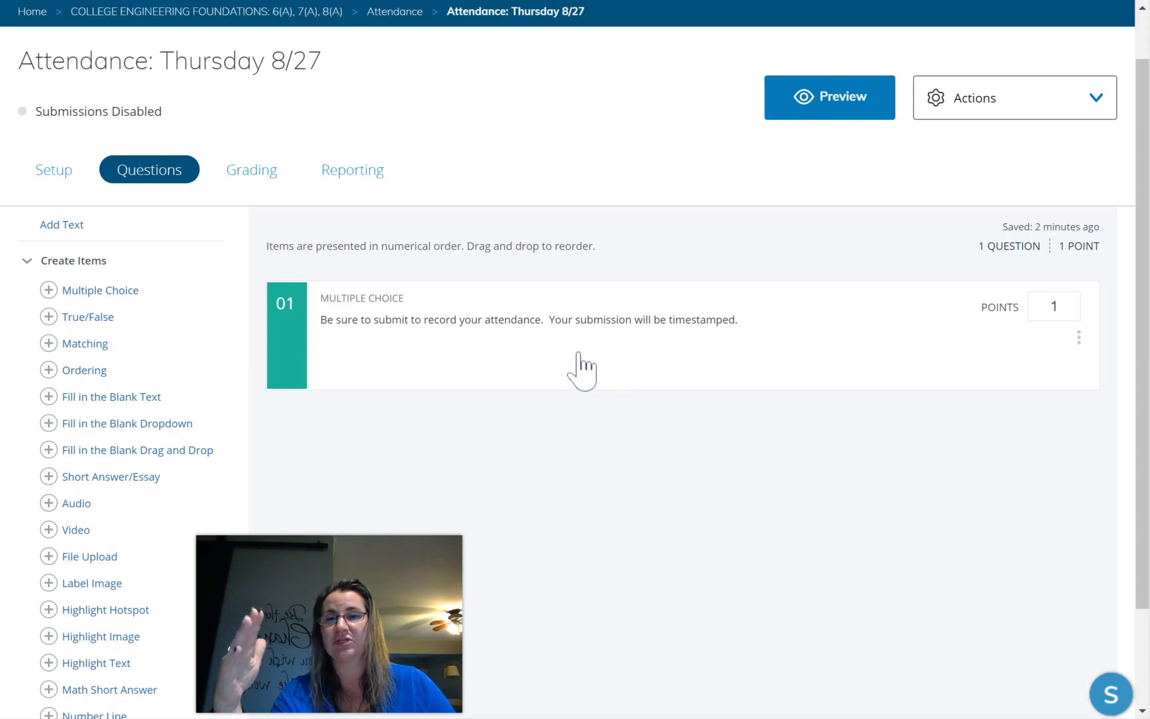
{"action": "left_click", "coordinate": [830, 105]}
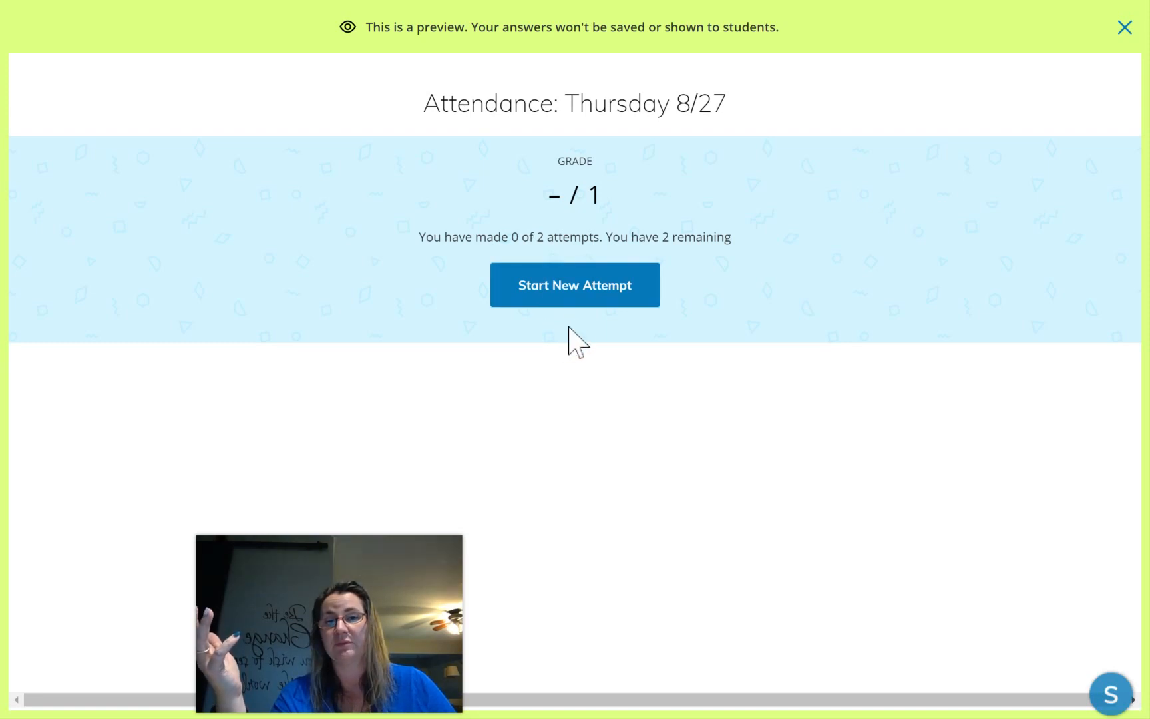
{"action": "left_click", "coordinate": [576, 300]}
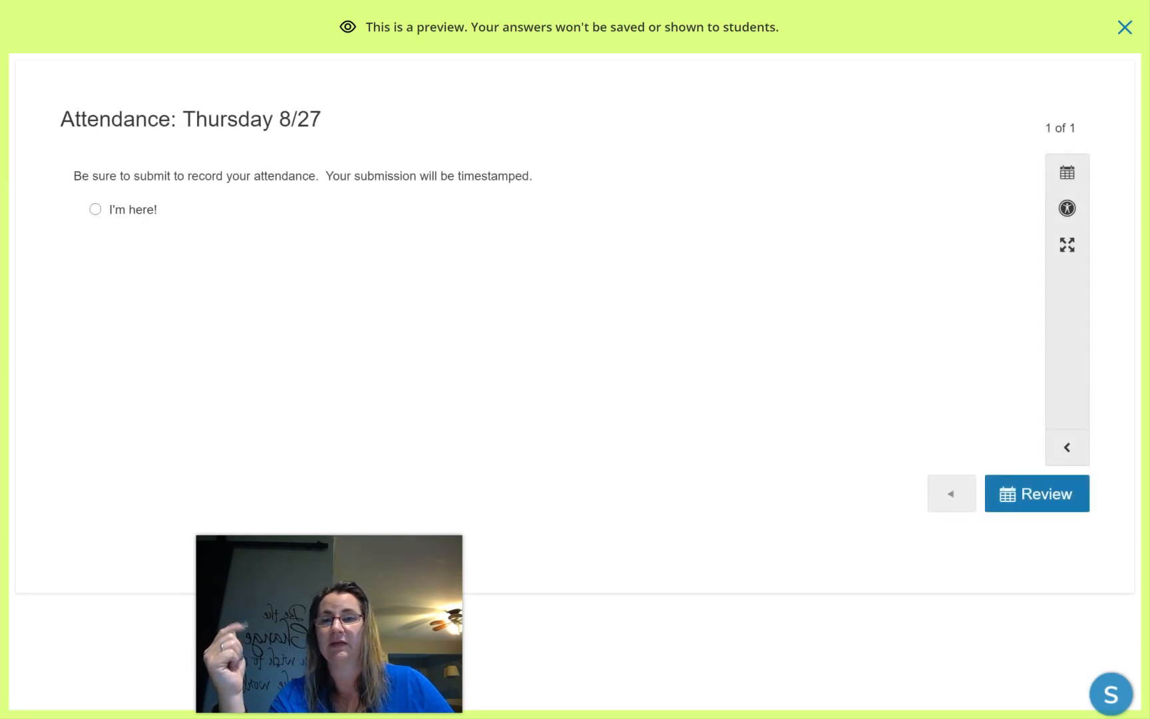
{"action": "left_click", "coordinate": [95, 209]}
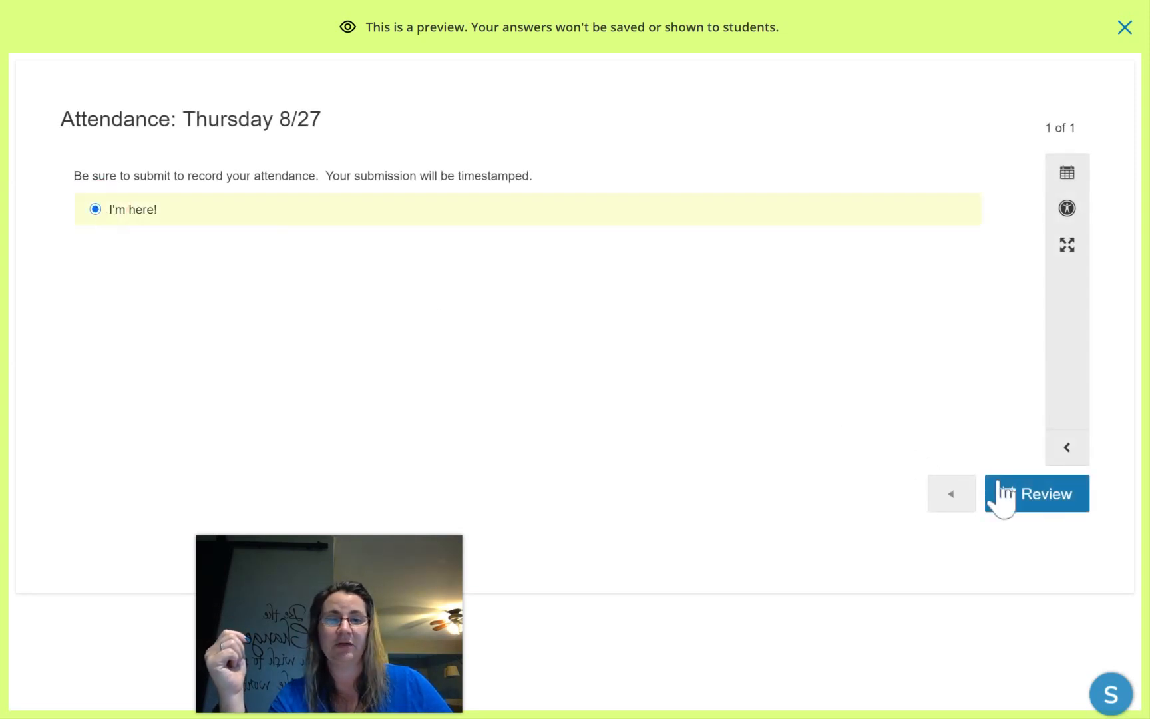
{"action": "left_click", "coordinate": [1024, 495]}
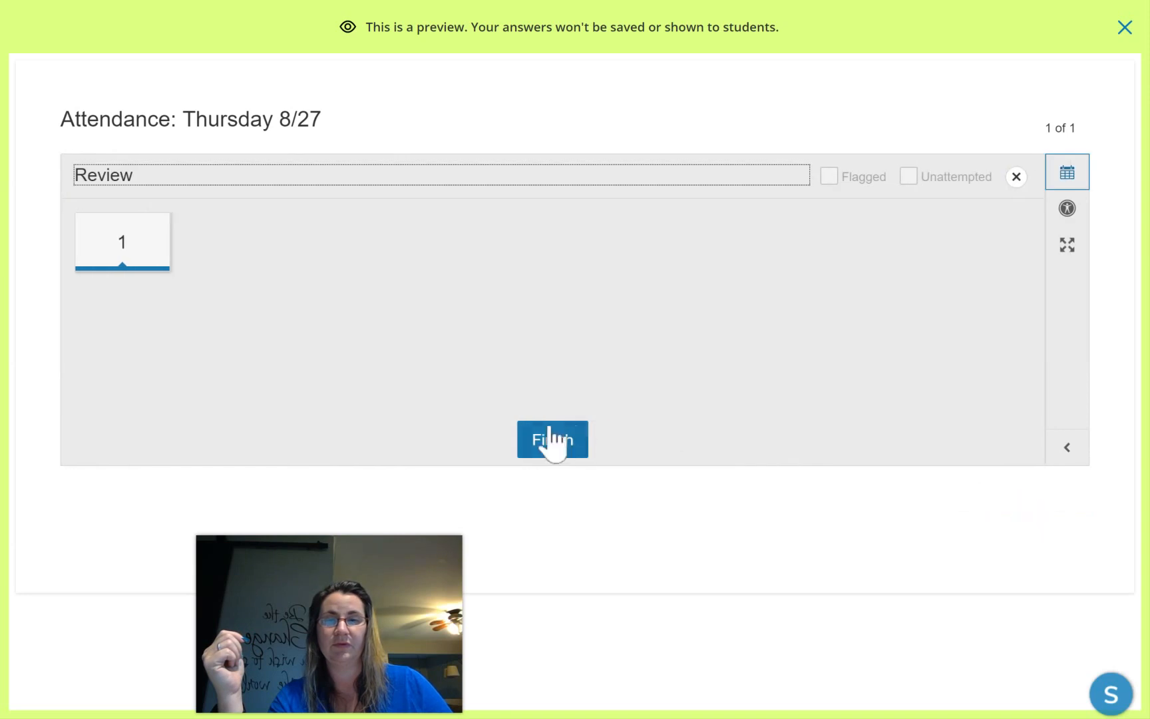
{"action": "left_click", "coordinate": [559, 447]}
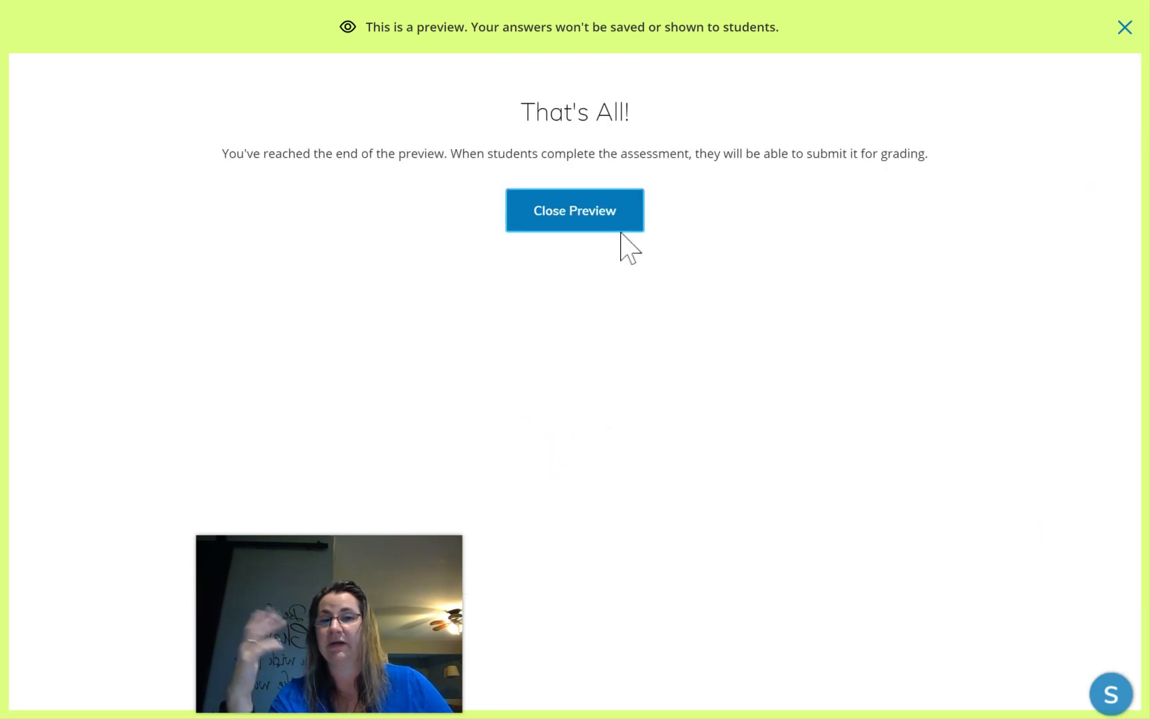
{"action": "left_click", "coordinate": [600, 210]}
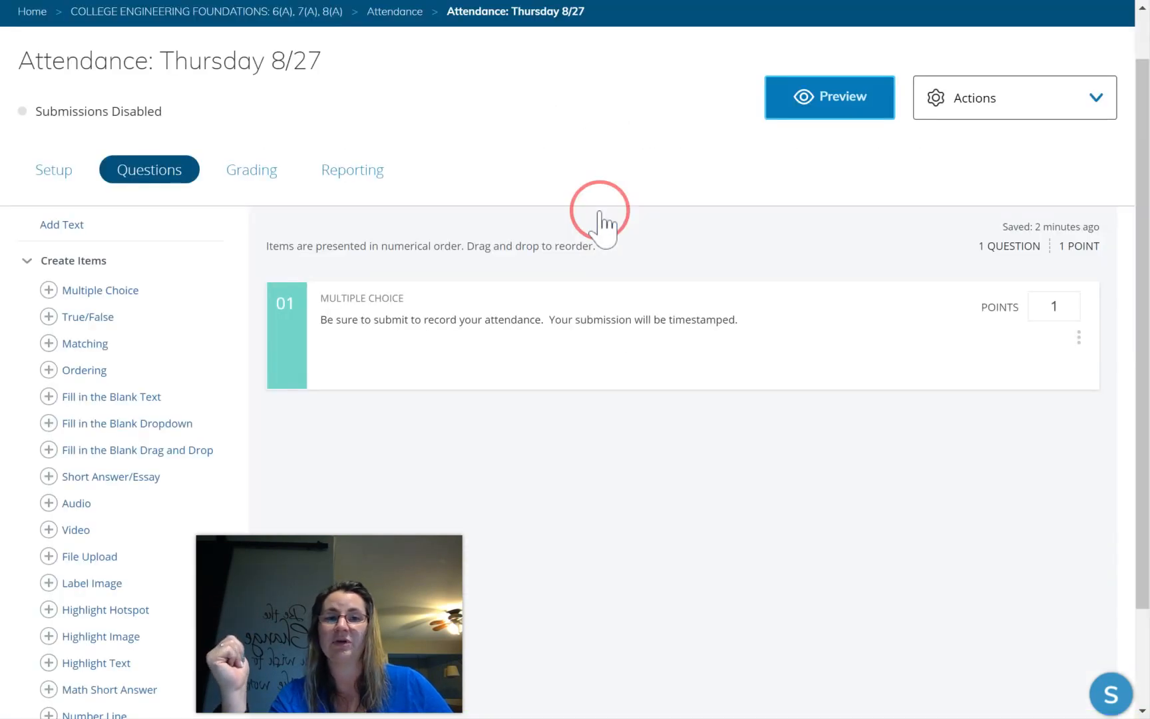
{"action": "left_click", "coordinate": [392, 13]}
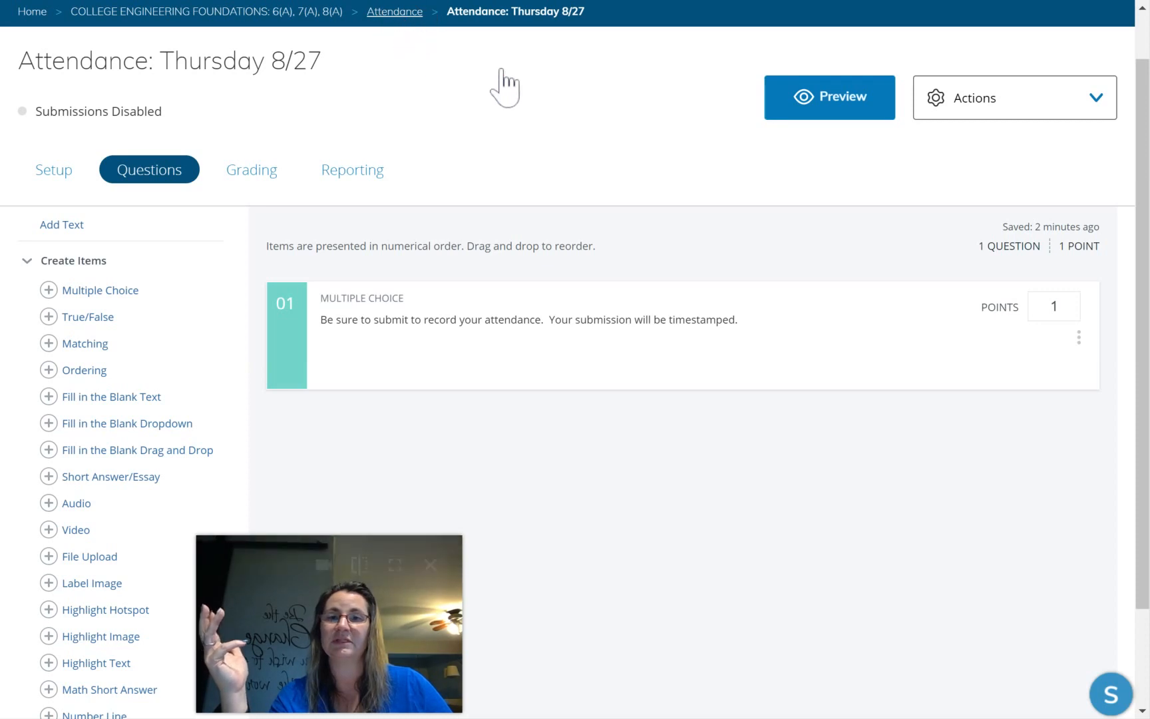